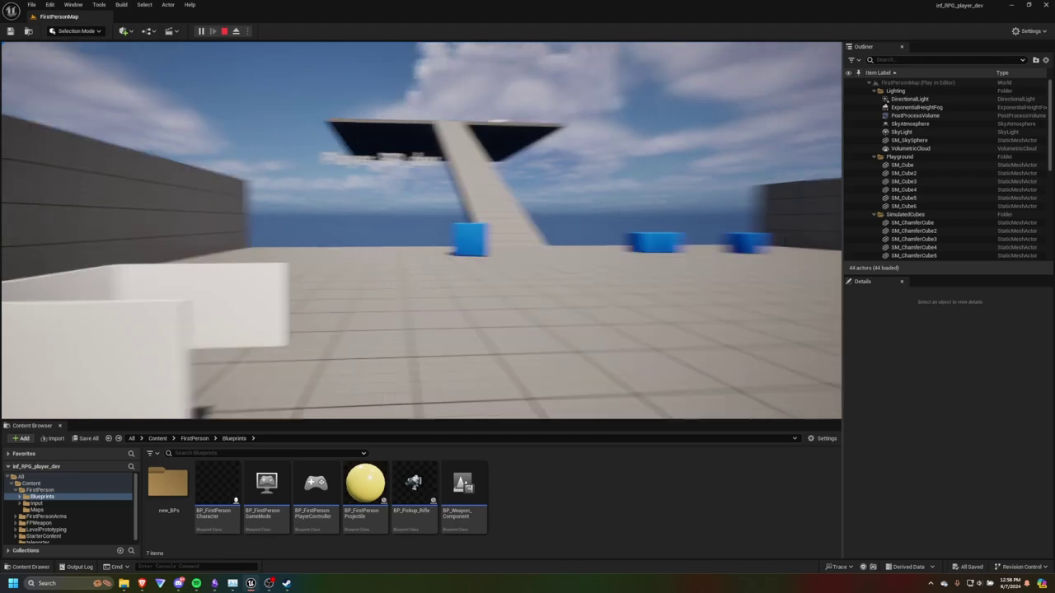
Walk the first-person character across the arena, past the white barriers and blue cubes, to the cube stack by the wall.
key("s")
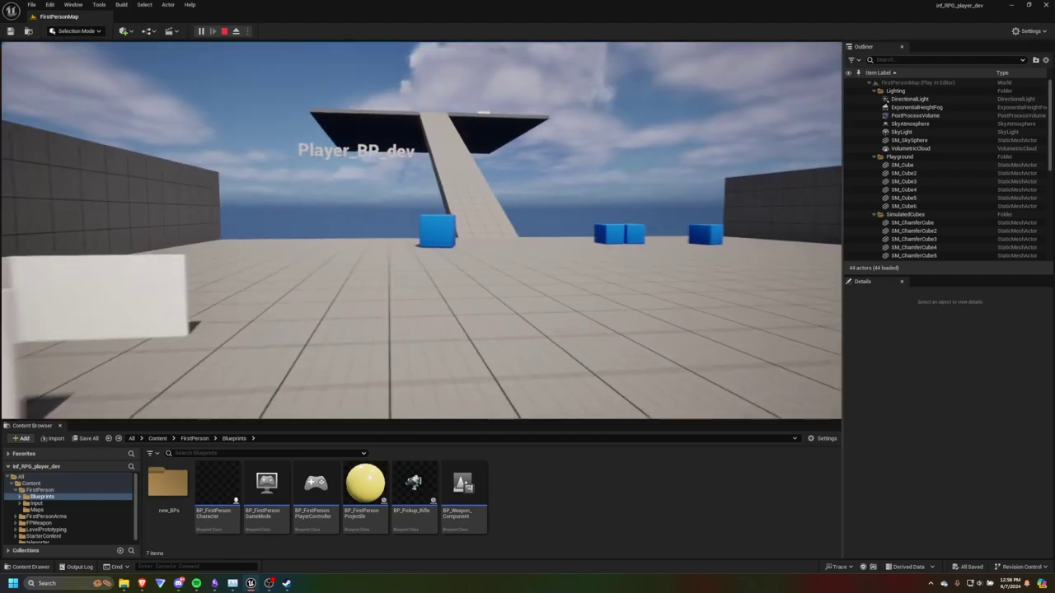
key("w")
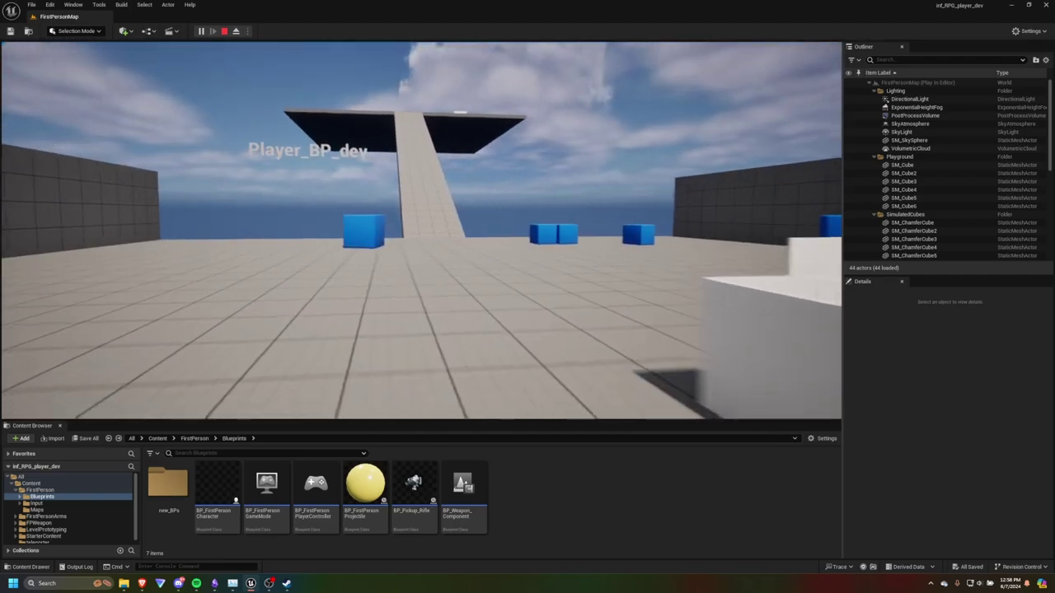
key("s")
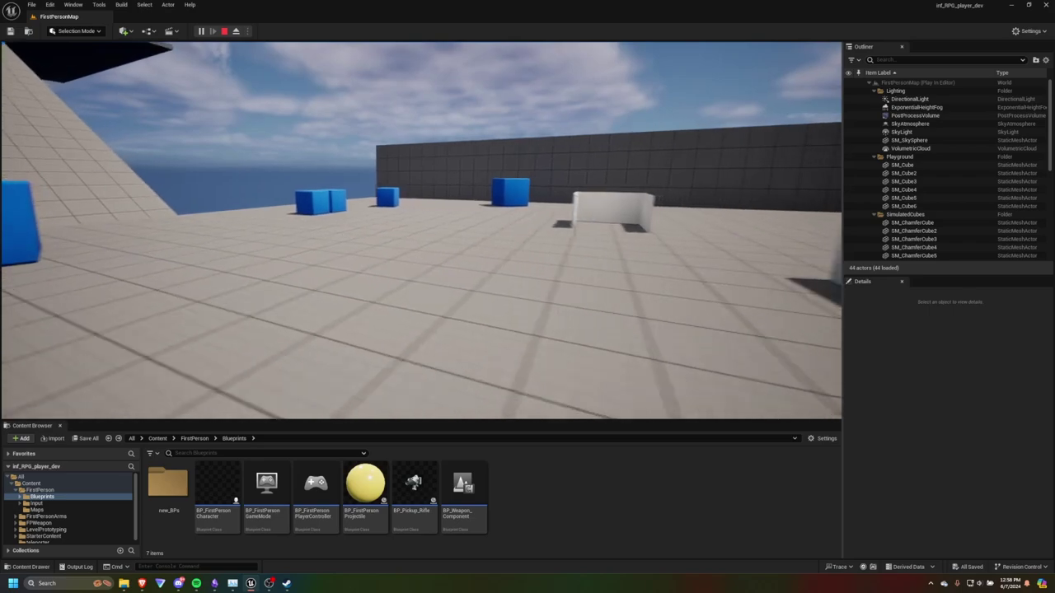
key("w")
key("w")
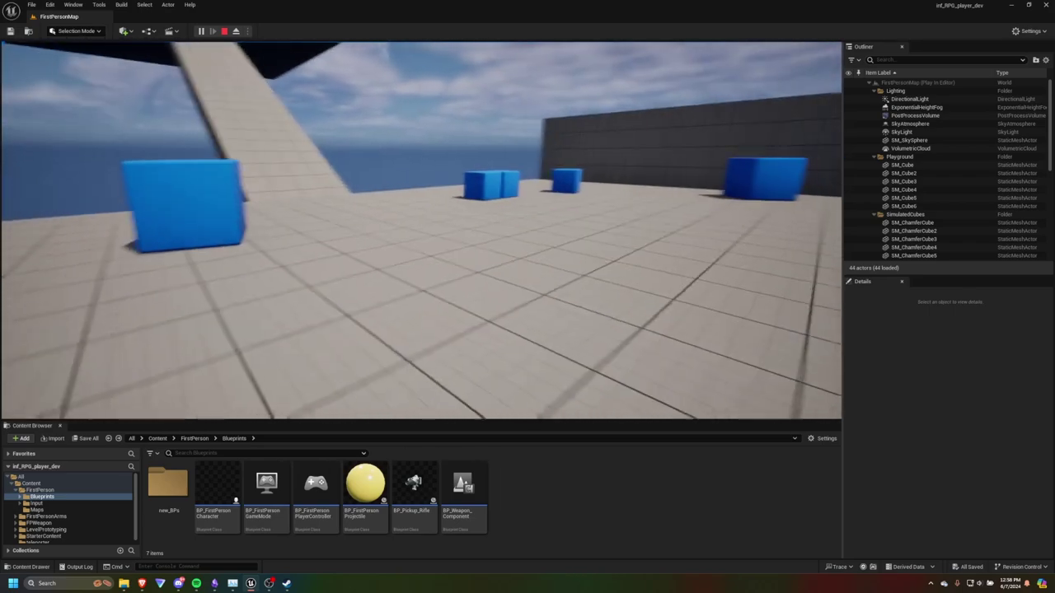
key("w")
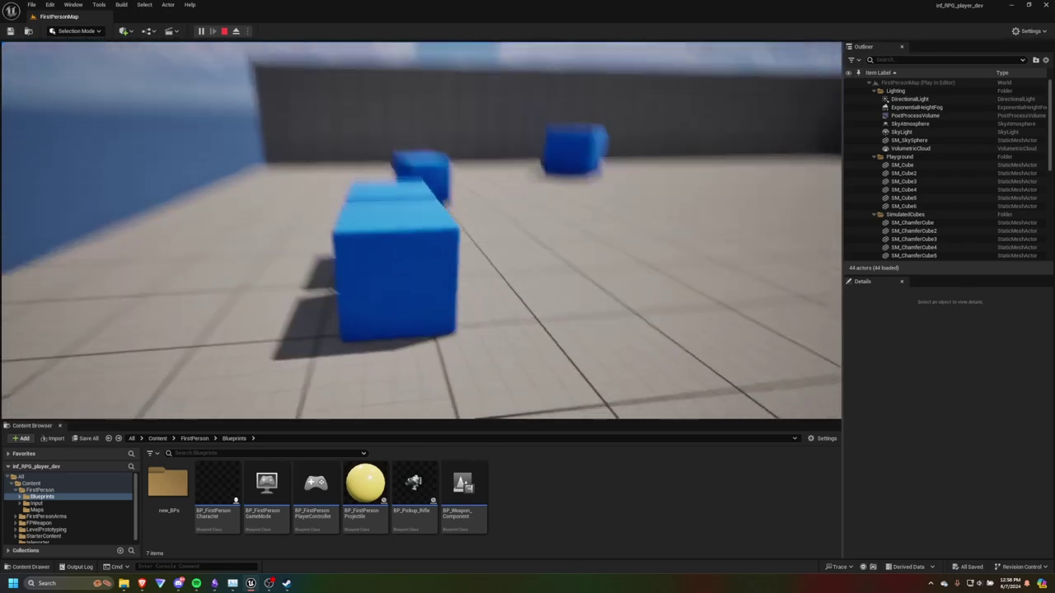
key("w")
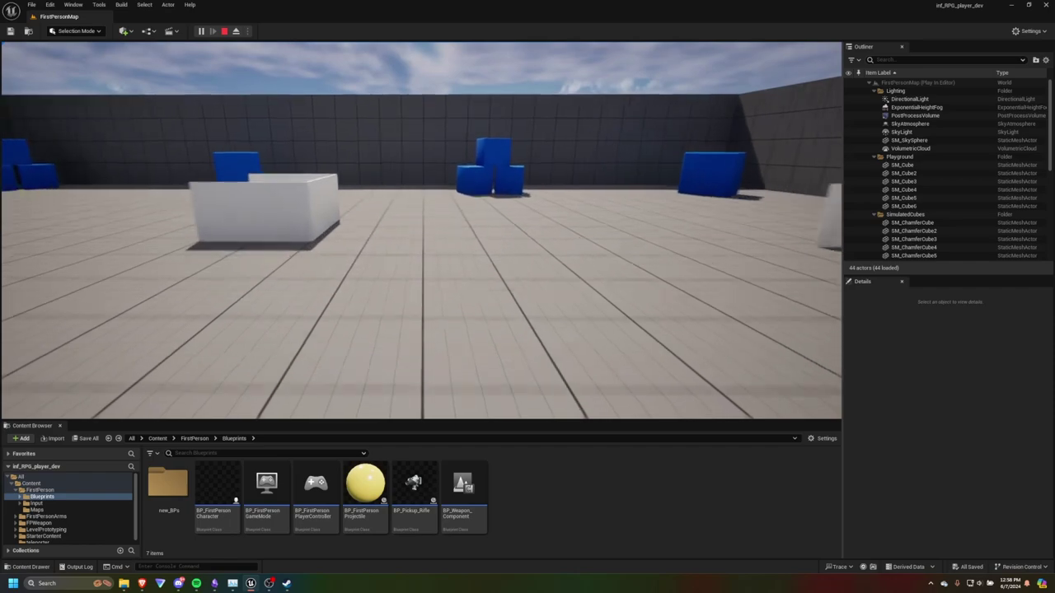
key("w")
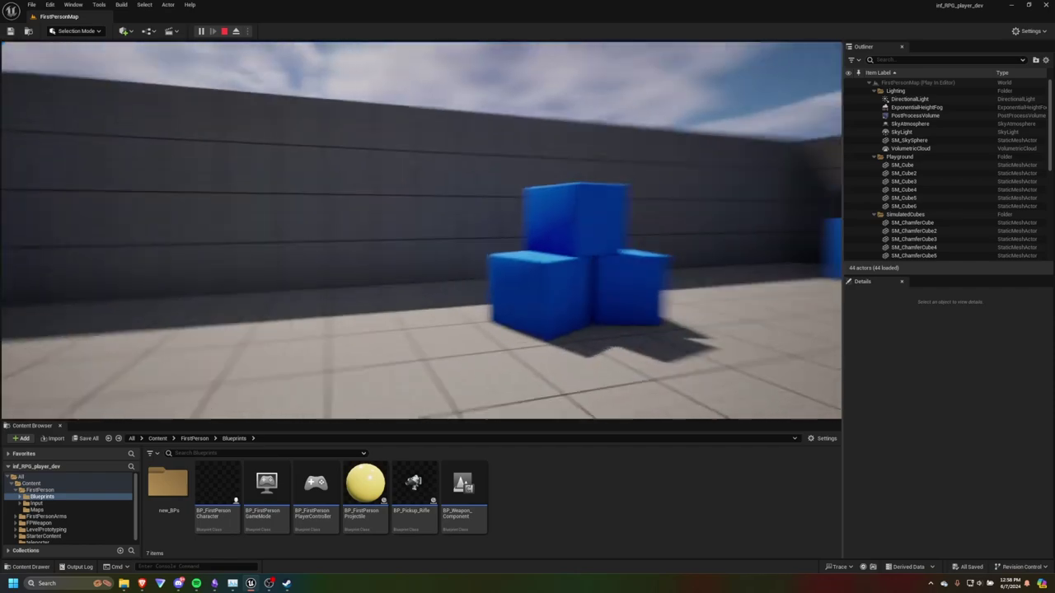
Test the character's jump on the stacked blue cubes and on the cubes near the arena's open edge.
key("space")
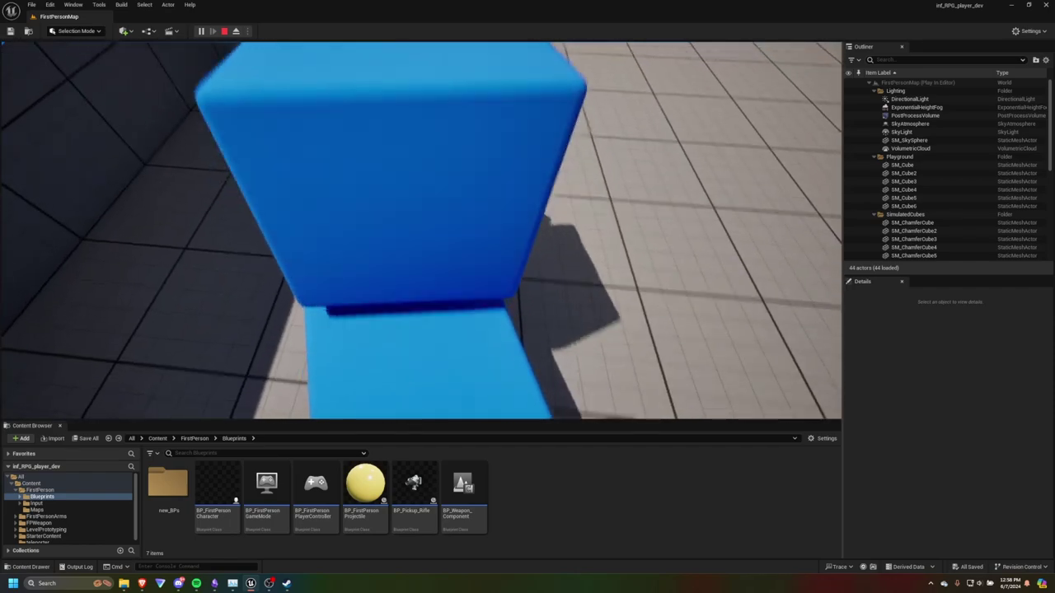
key("space")
key("w")
key("w")
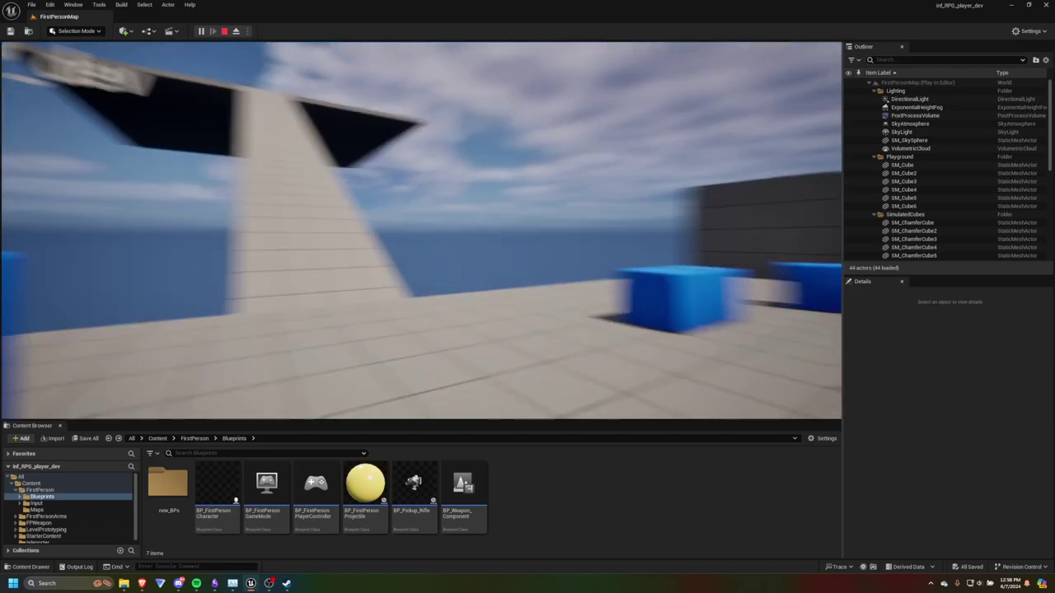
key("w")
key("space")
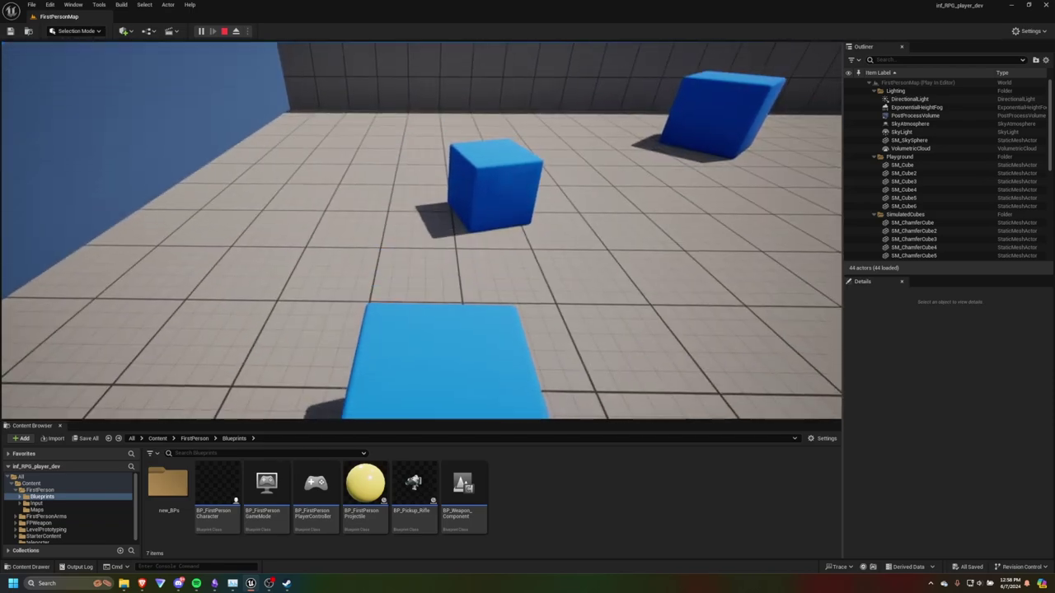
key("w")
key("space")
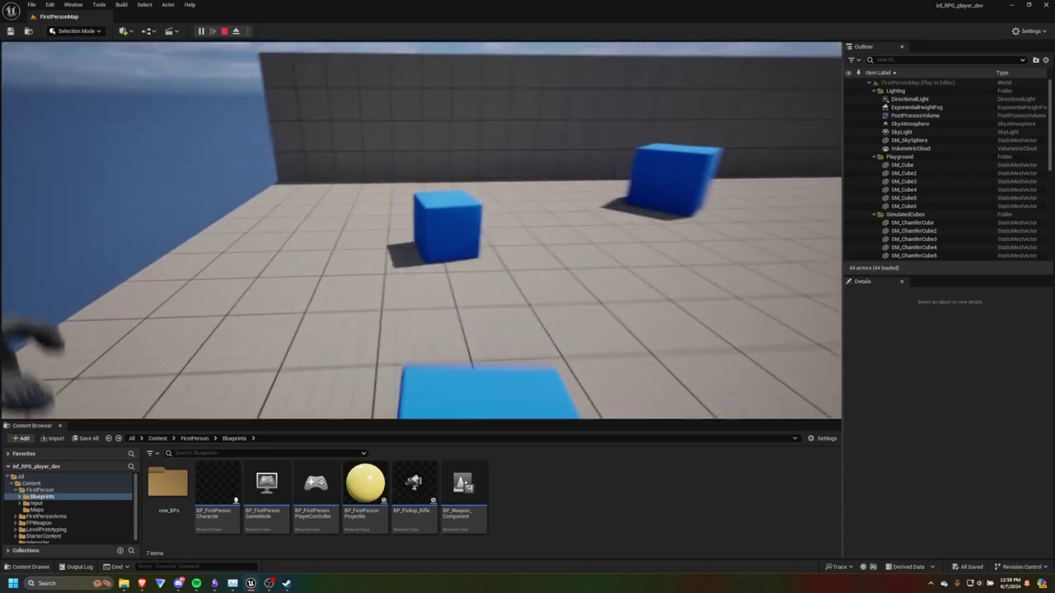
key("w")
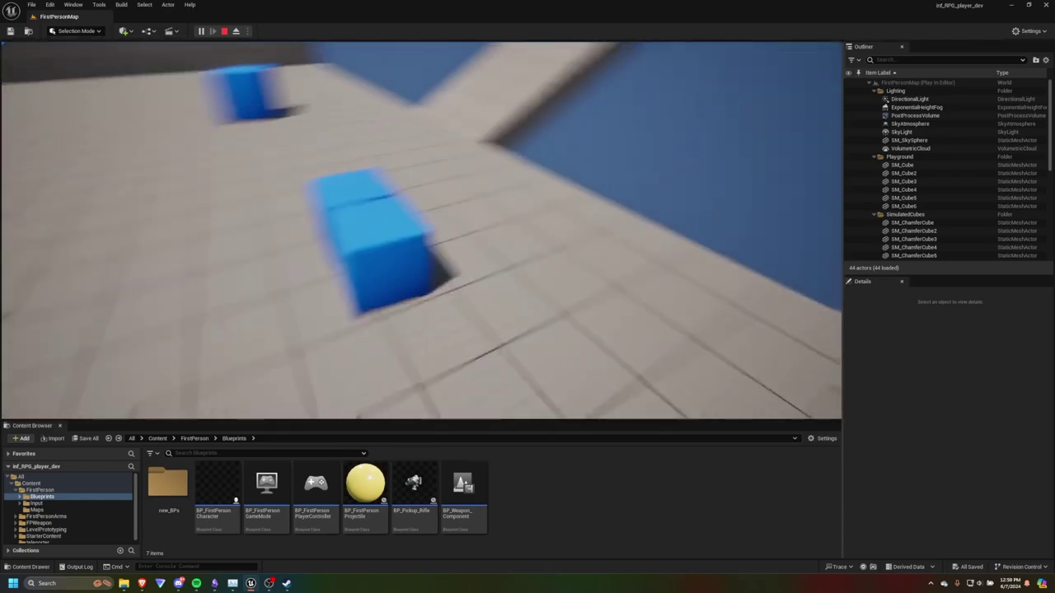
Walk the character out of the arena and up the ramp onto the raised platform.
key("w")
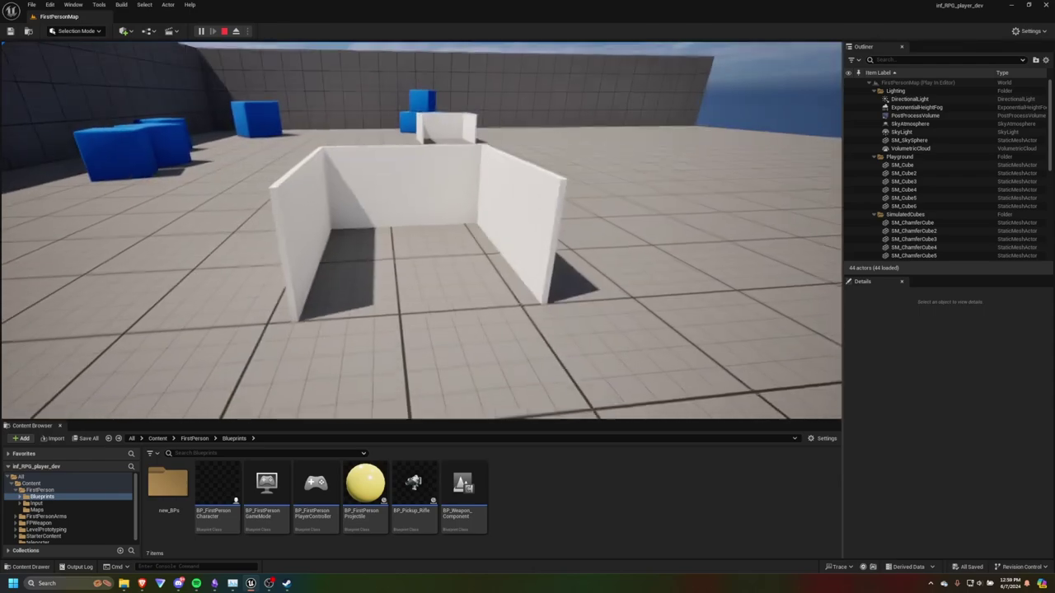
key("w")
key("d")
key("w")
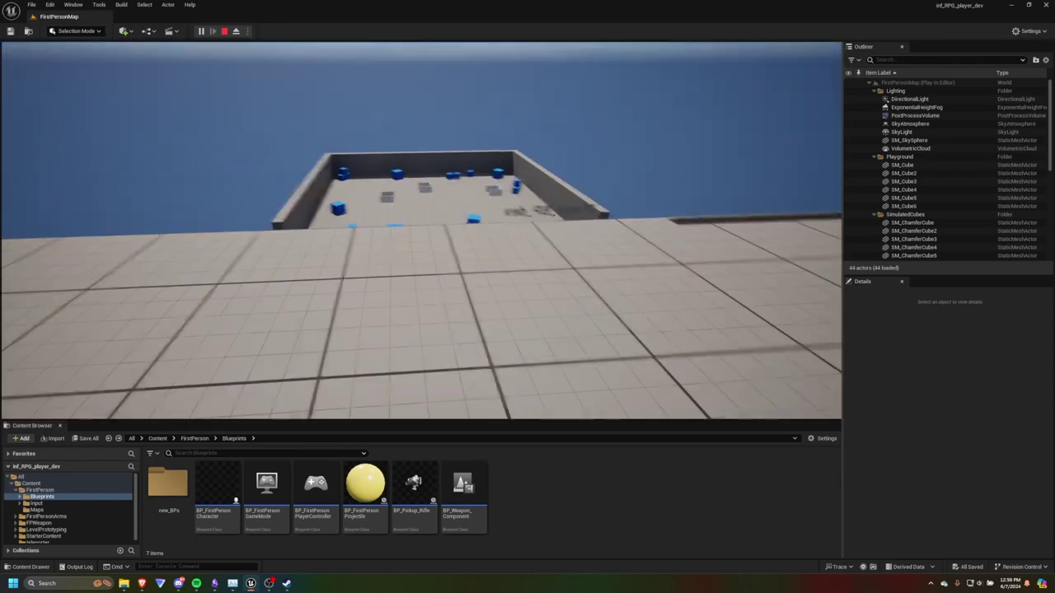
key("w")
Move the character back and forth along the raised platform's edge to examine the ramp and the arena below.
key("s")
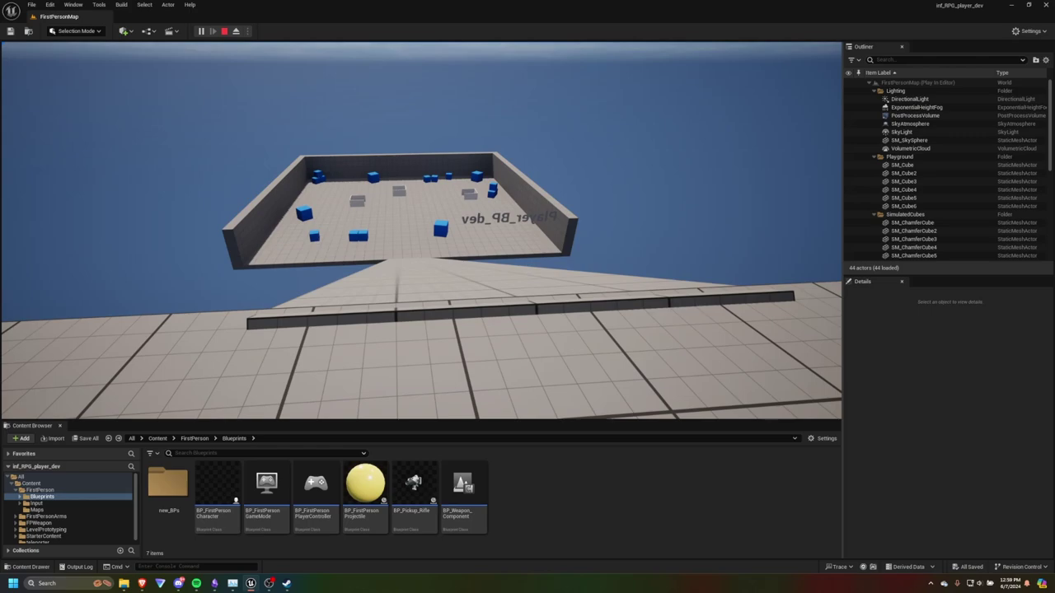
key("a")
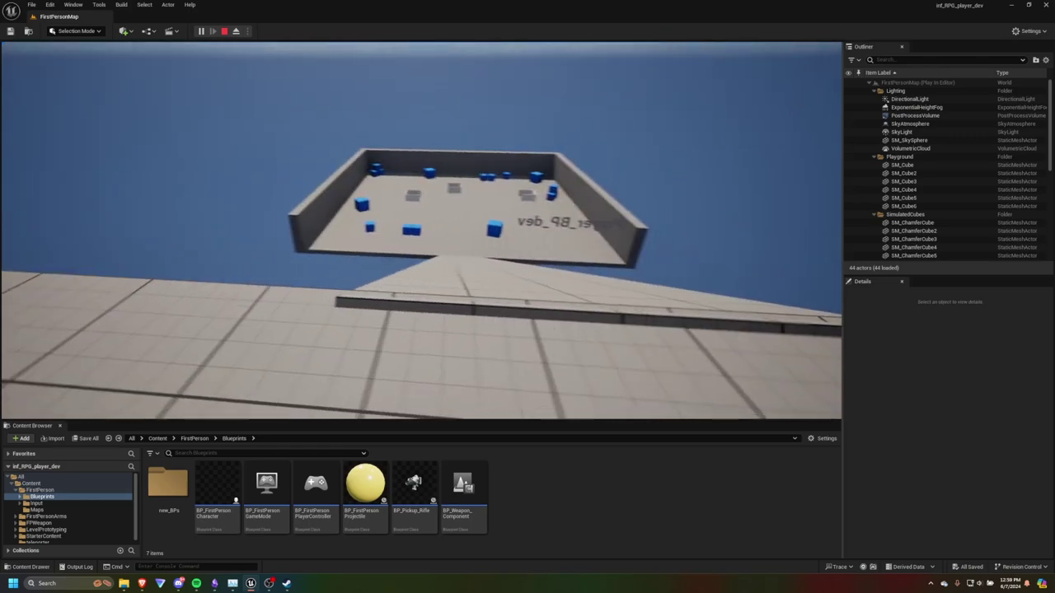
key("s")
key("w")
key("s")
key("w")
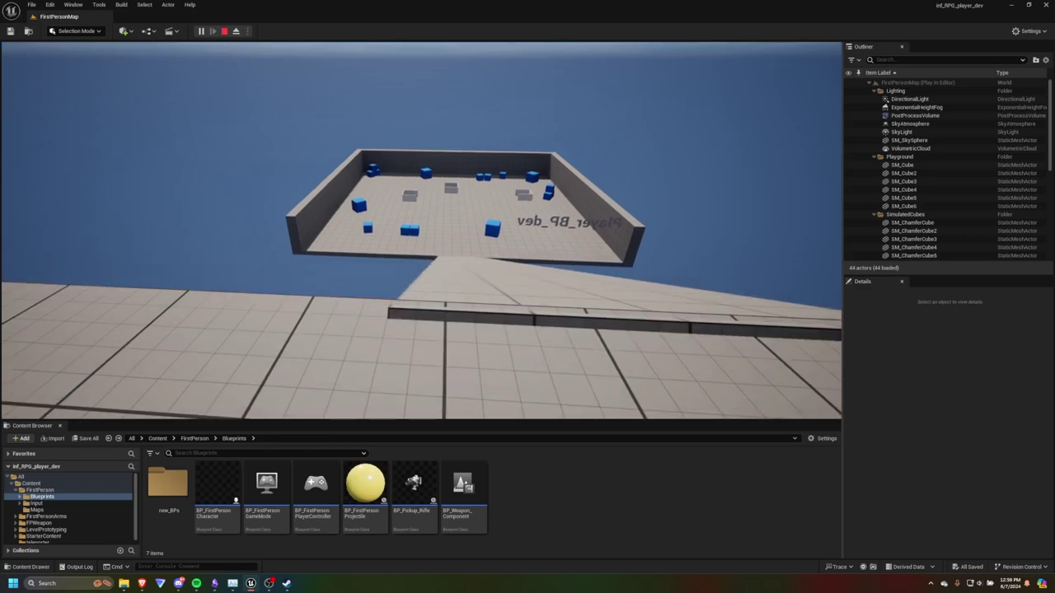
key("s")
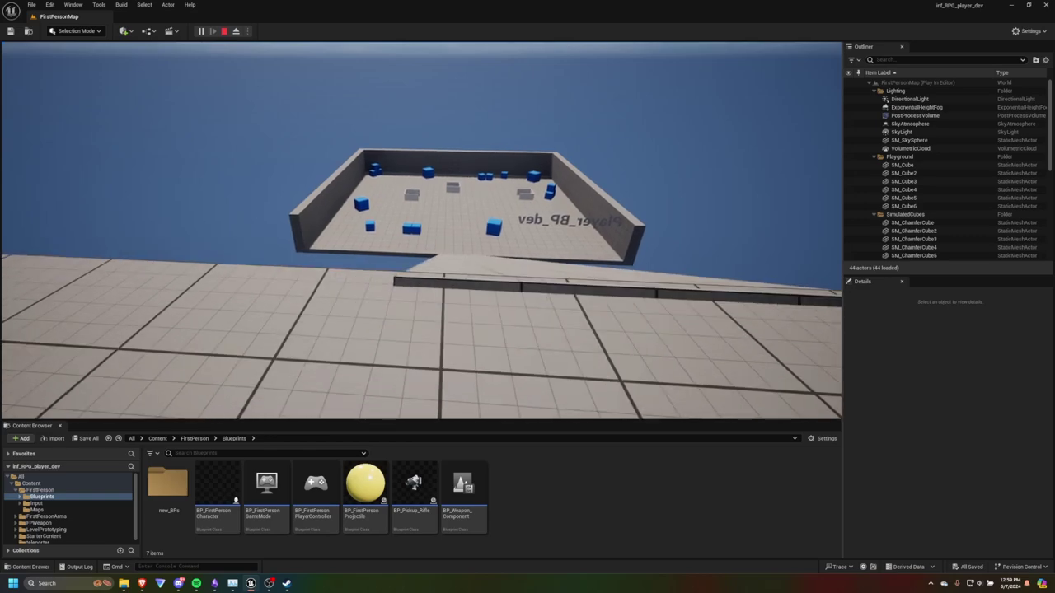
key("w")
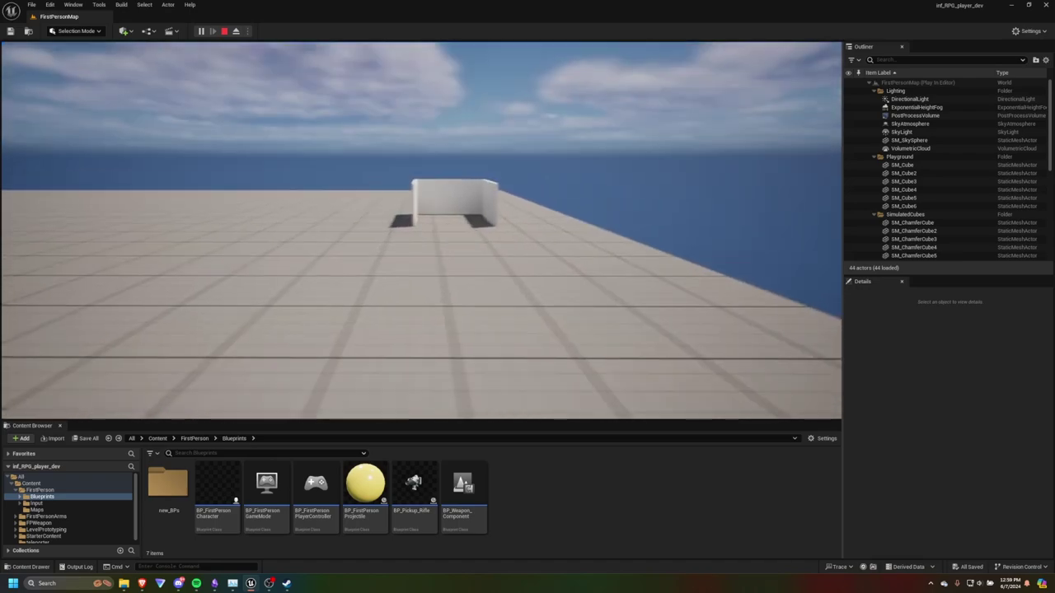
key("w")
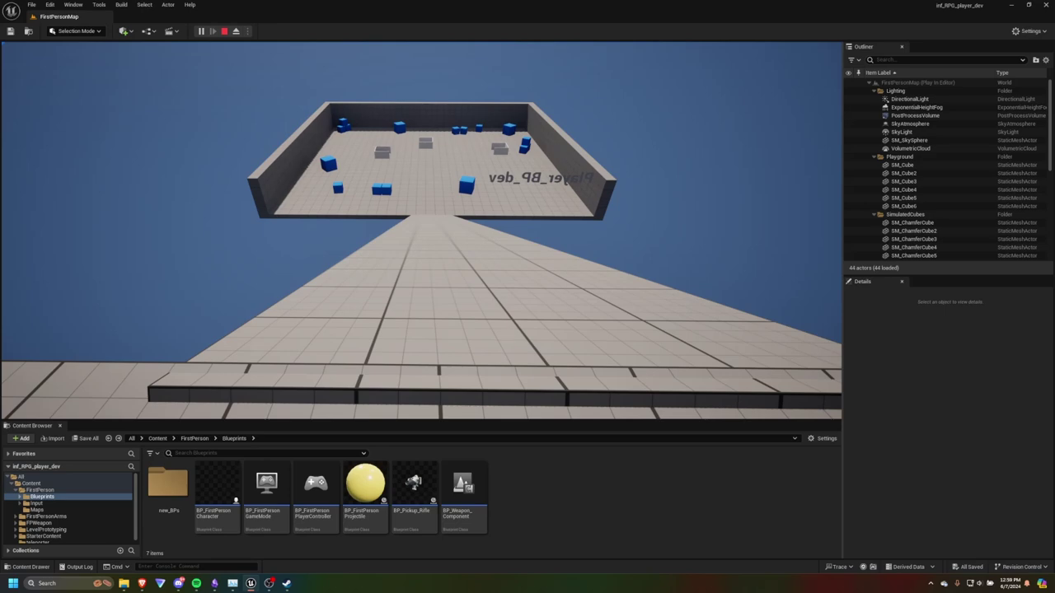
key("s")
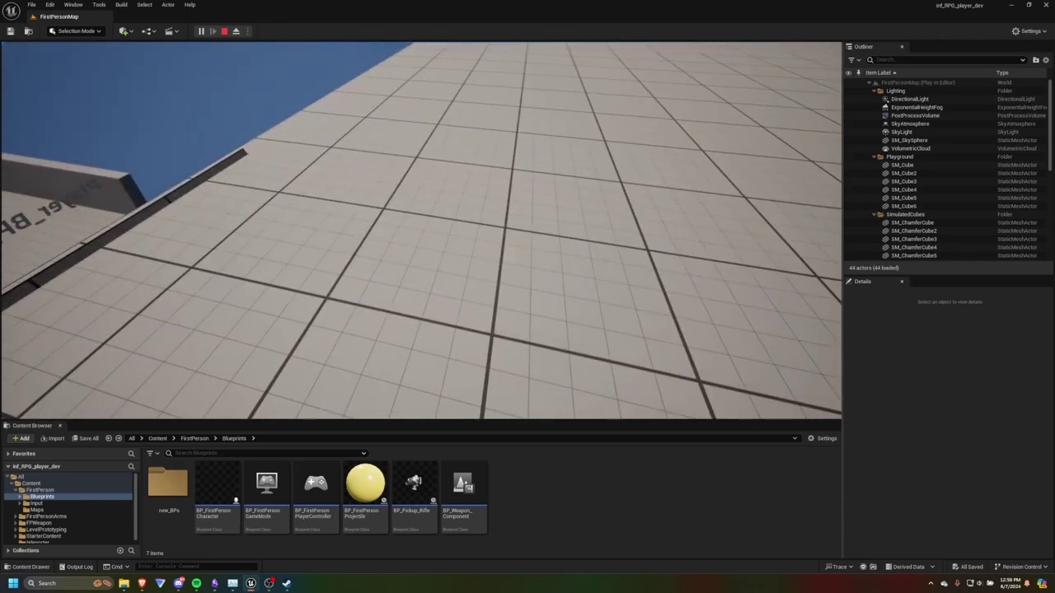
key("w")
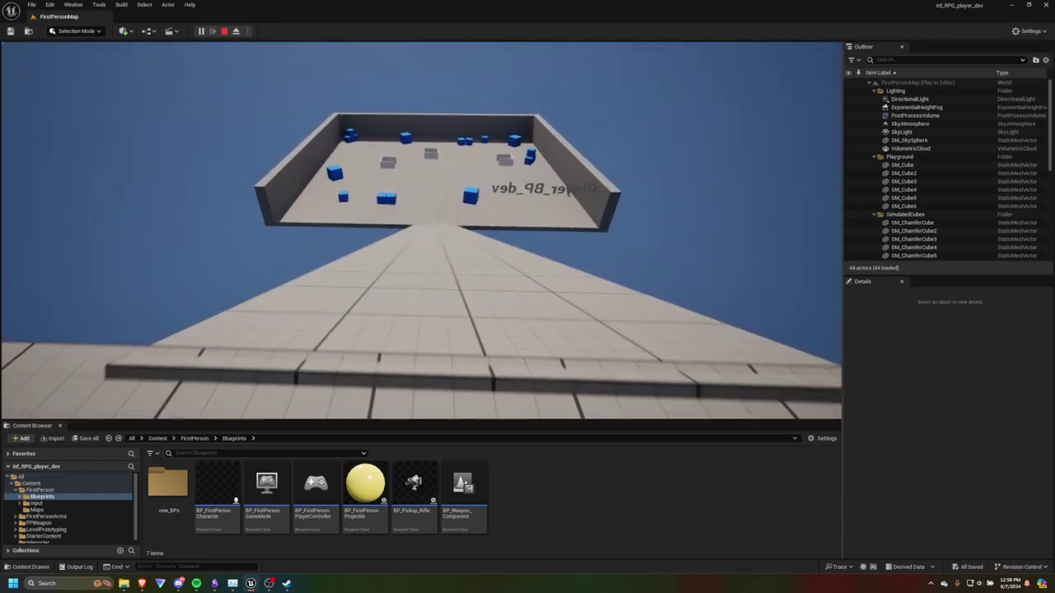
key("s")
key("w")
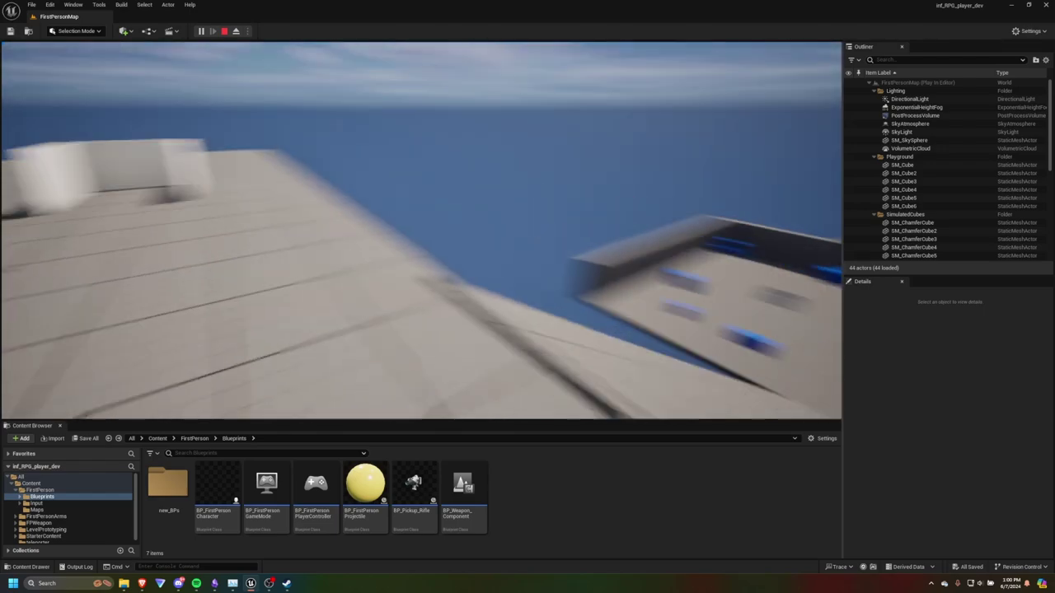
Bring the character from the platform back down to the arena and walk among the blue cubes and white barriers.
key("w")
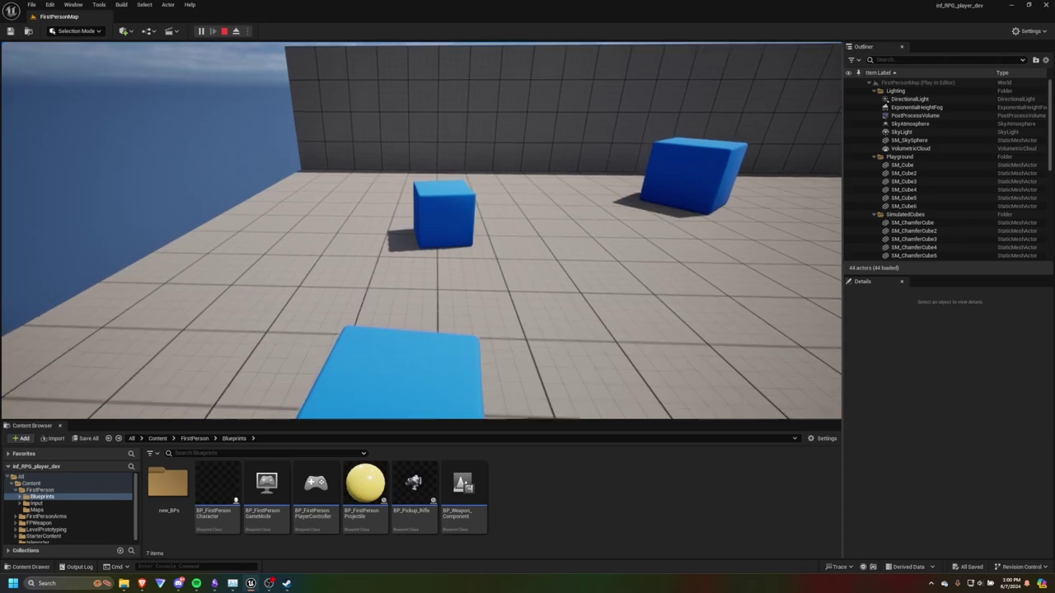
key("w")
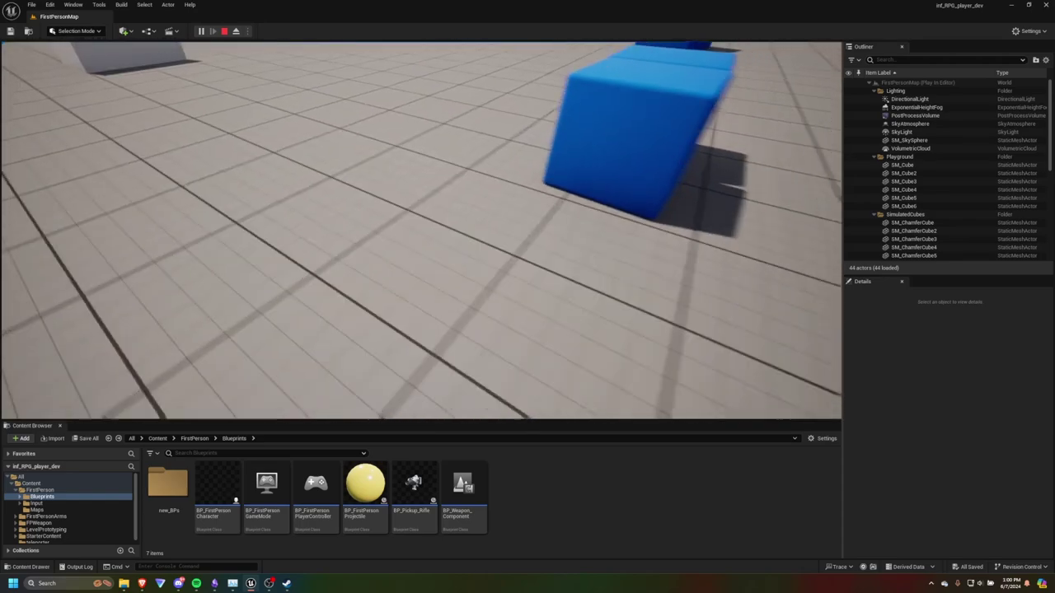
key("w")
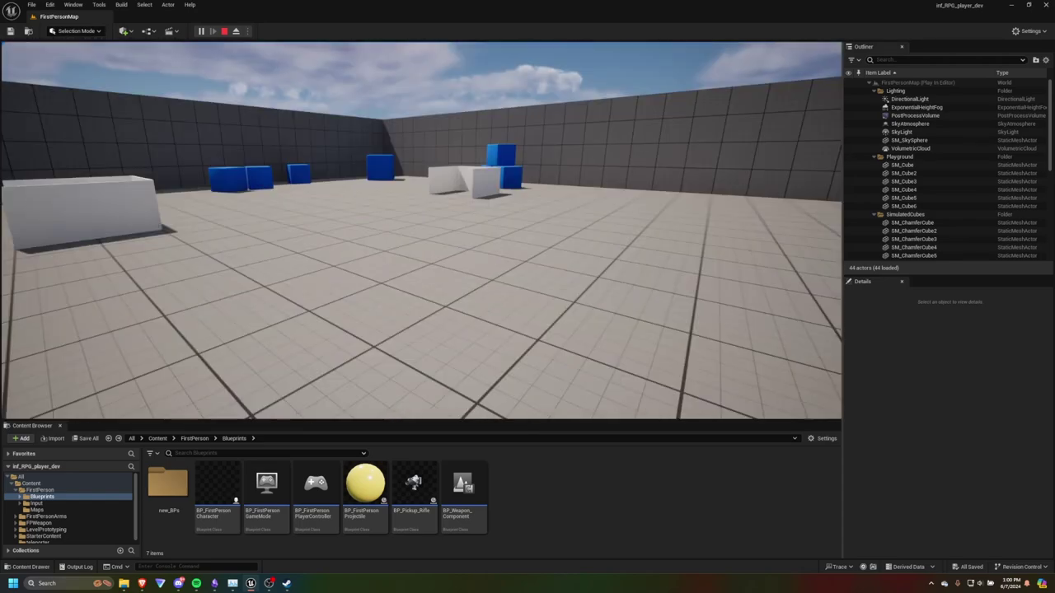
key("w")
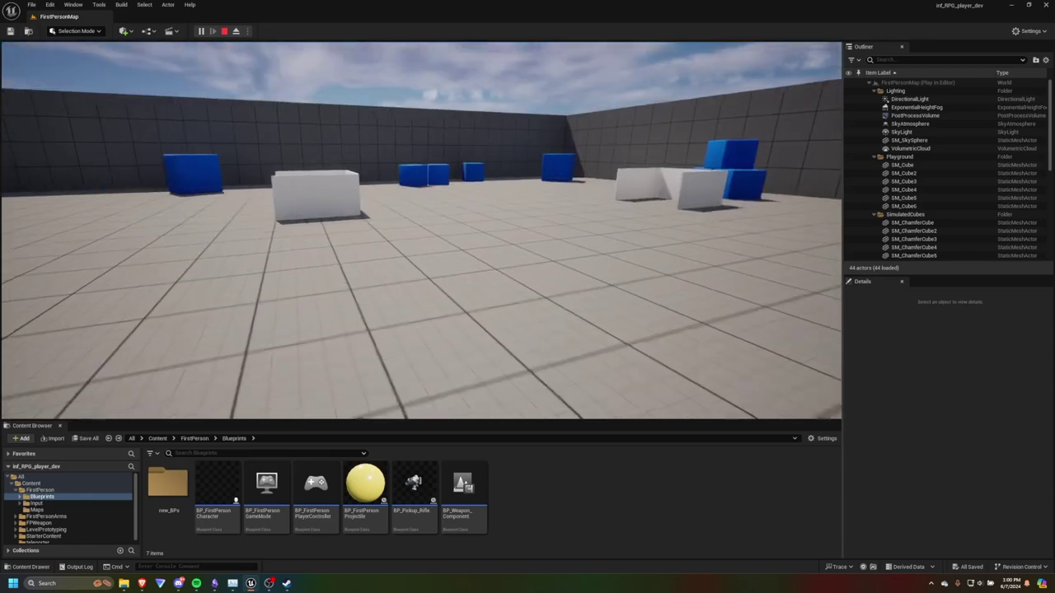
key("w")
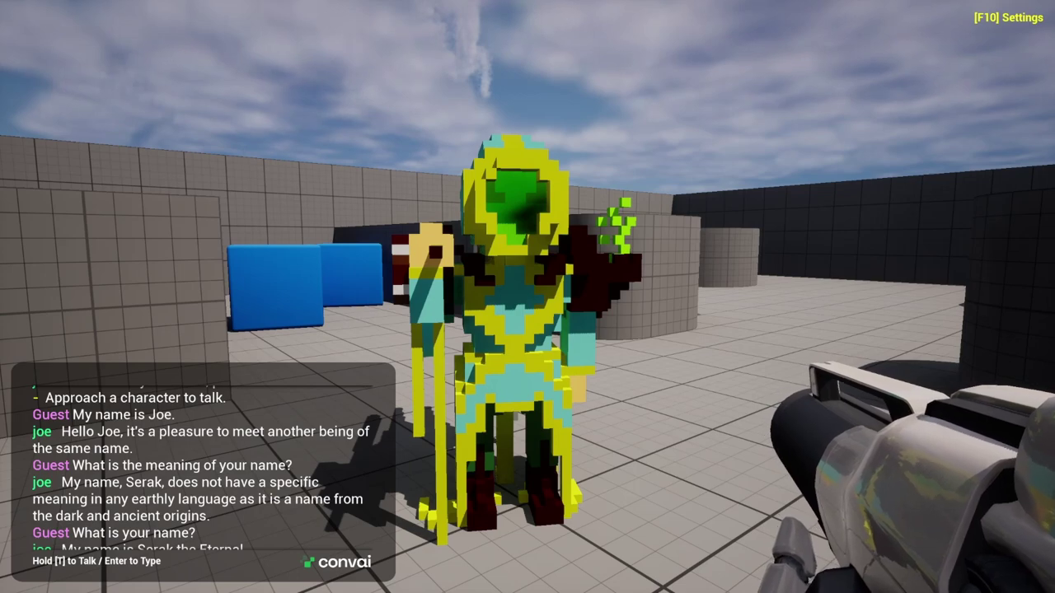
Talk by voice to the voxel character in the Convai chat demo level.
key("t")
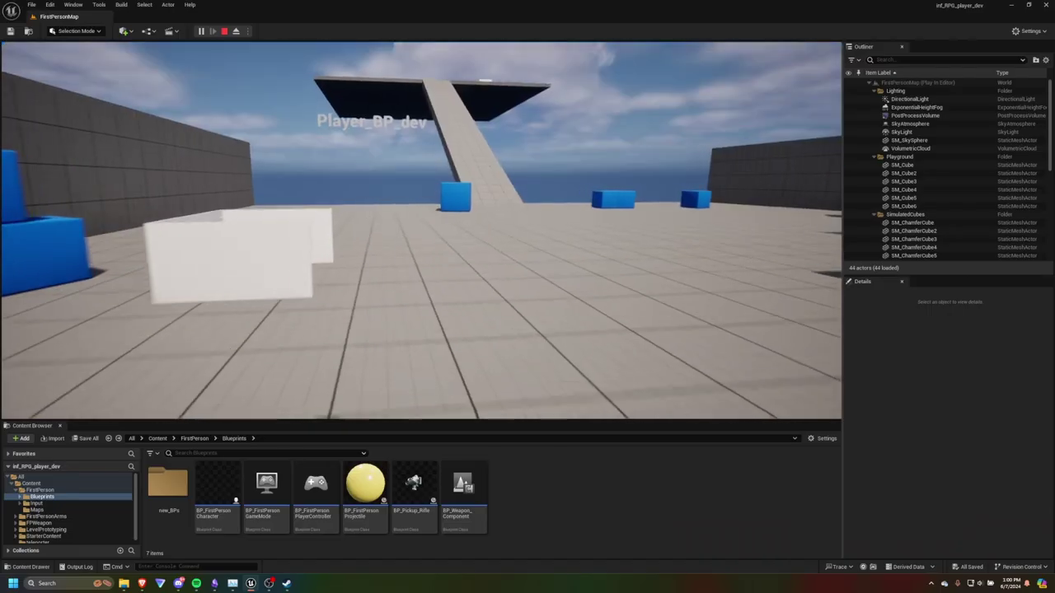
Walk the character past the single blue cube to the stacked blue cubes in the arena's walled corner, and survey the arena.
key("w")
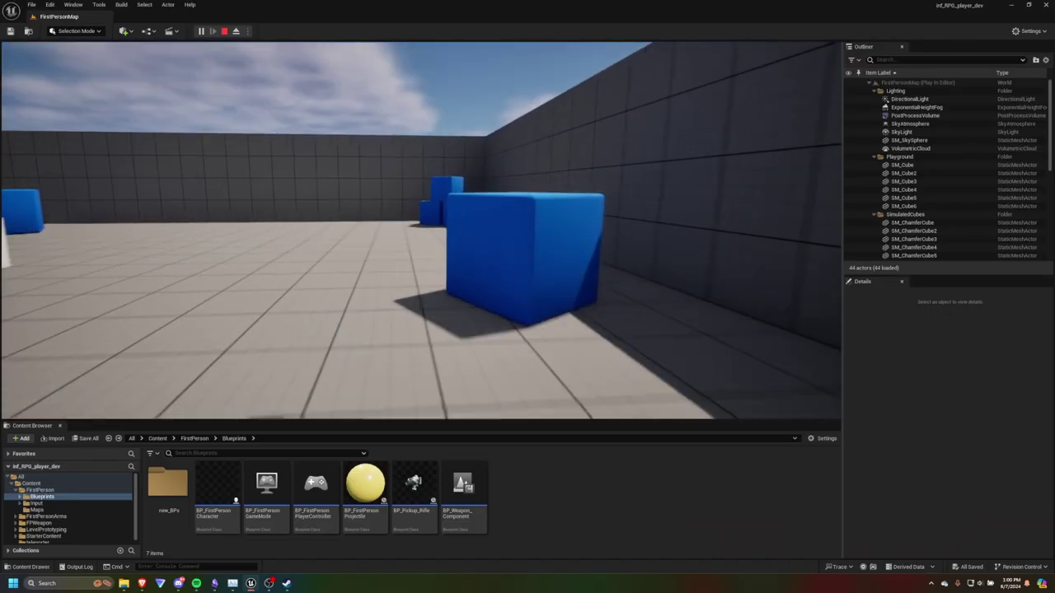
key("w")
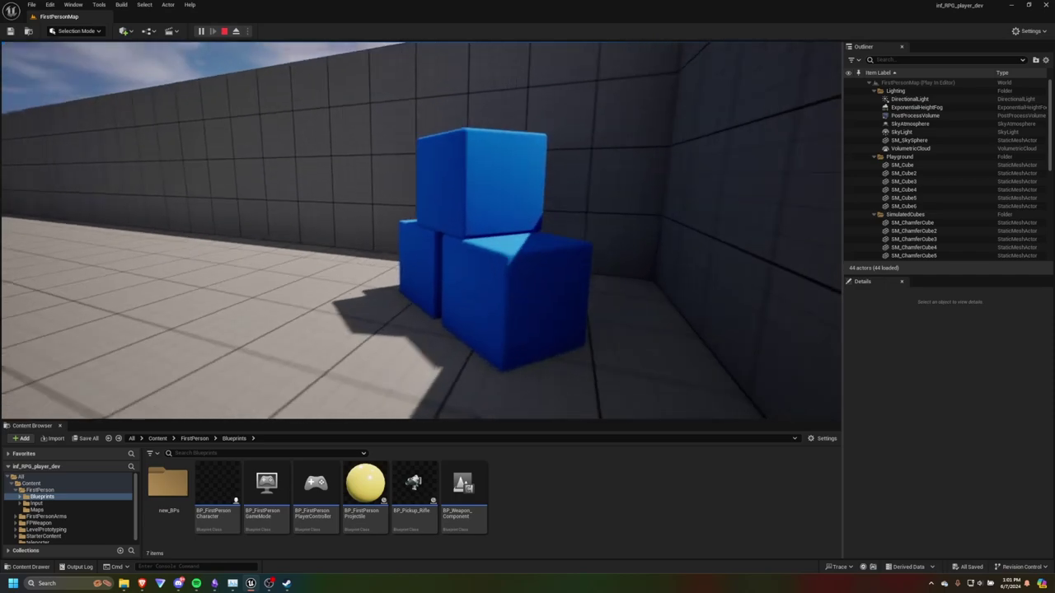
key("w")
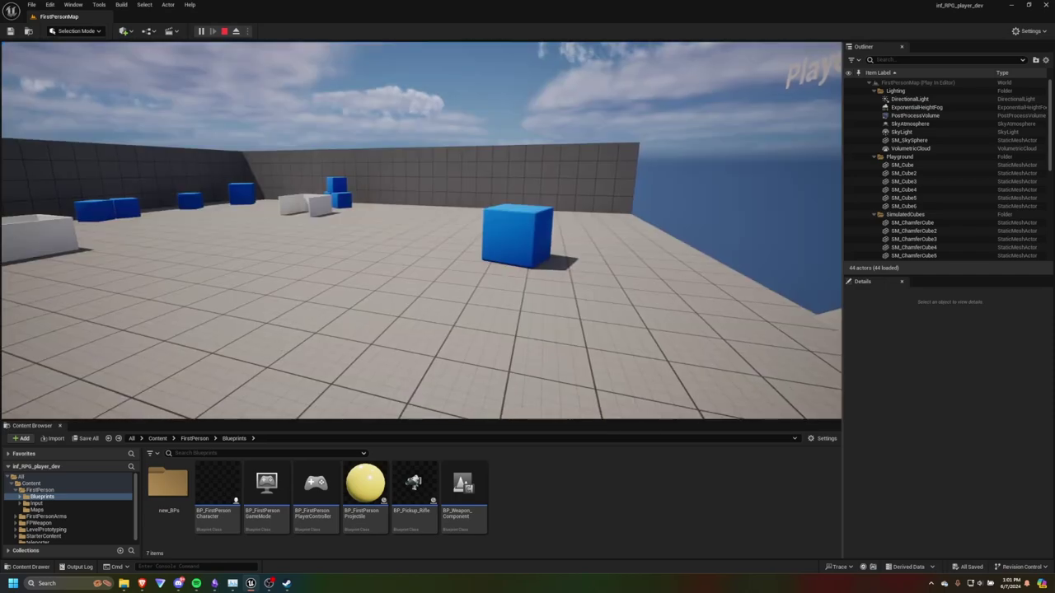
key("w")
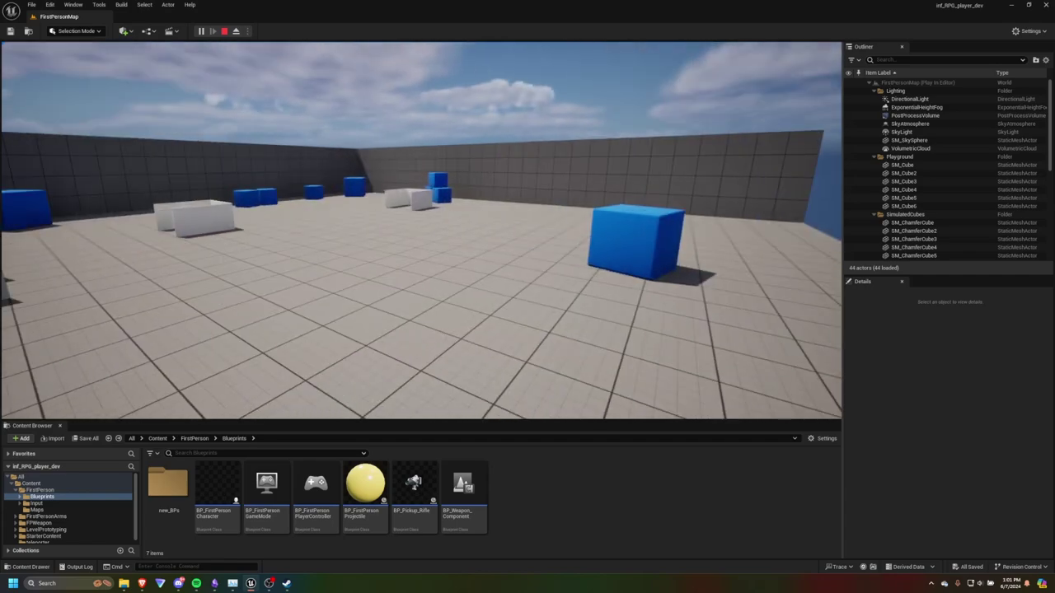
Walk the character up the ramp onto the raised platform, turn back towards the arena and jump.
key("w")
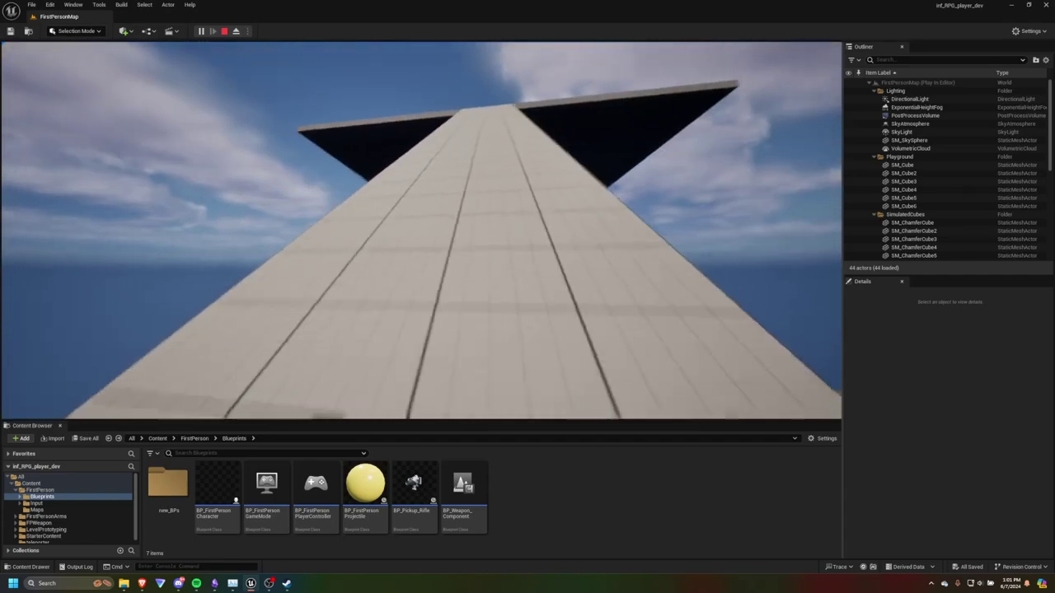
key("w")
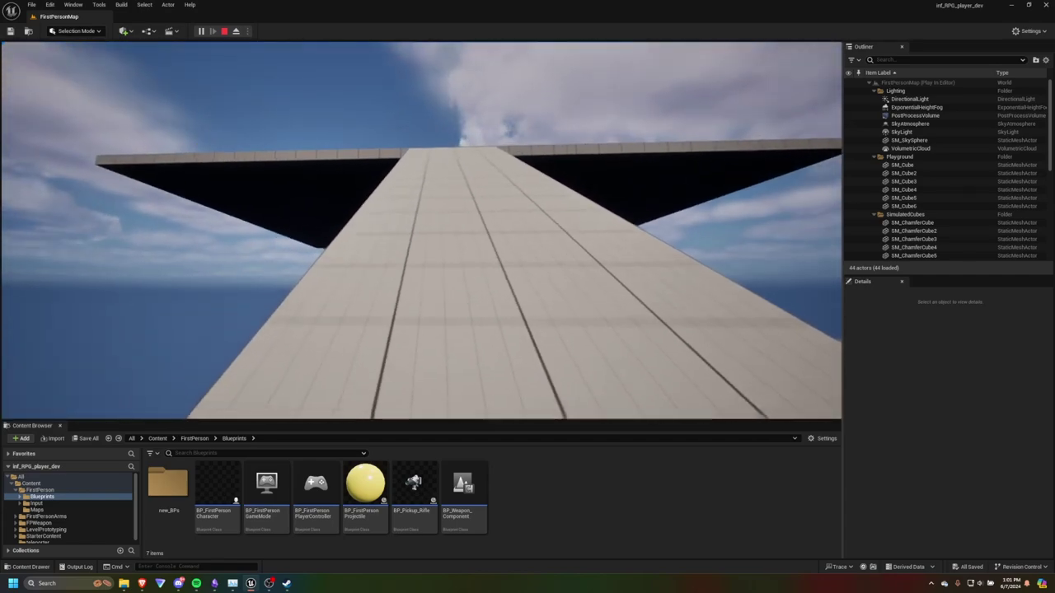
key("w")
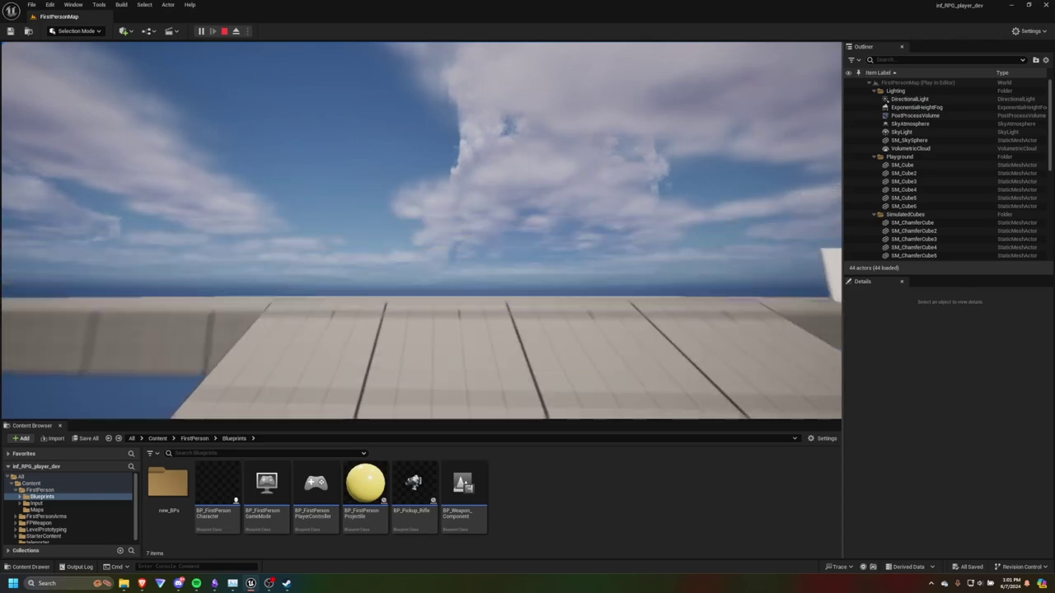
key("w")
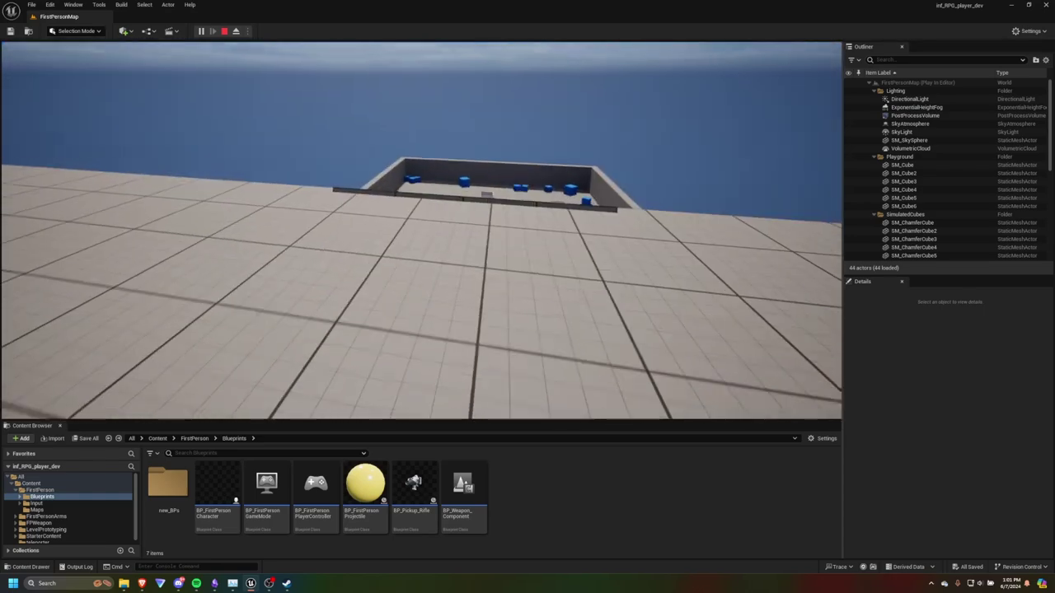
key("space")
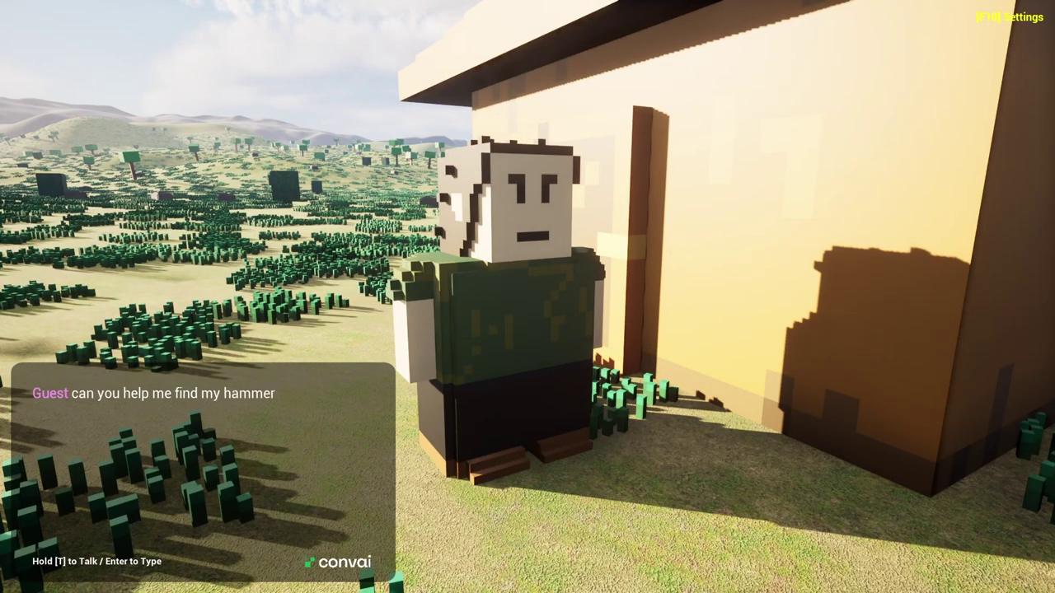
In the Convai demo level, follow the voxel character away from the hut and through the grass.
key("w")
key("d")
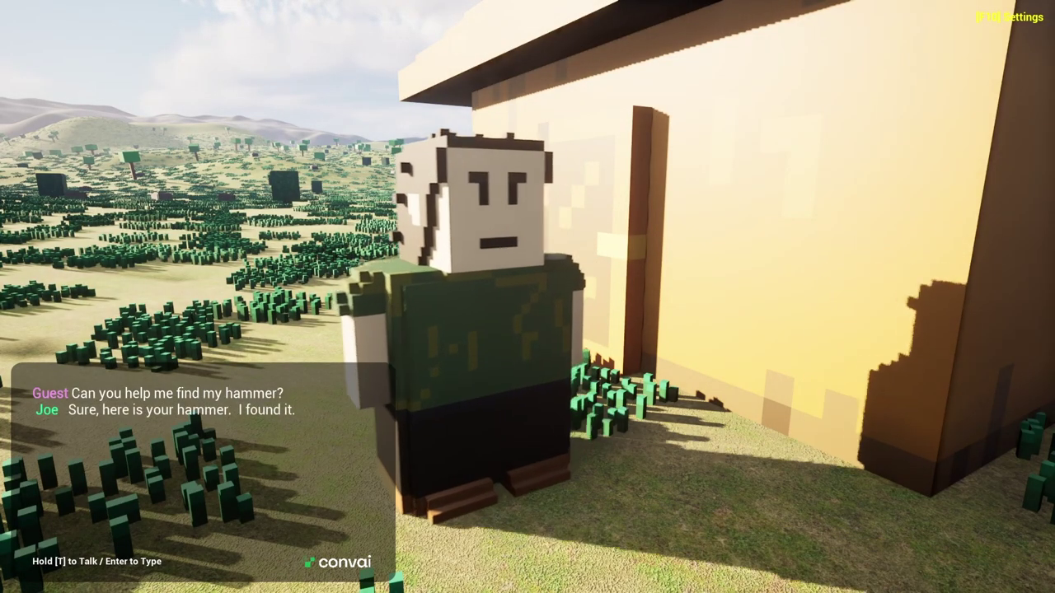
key("s")
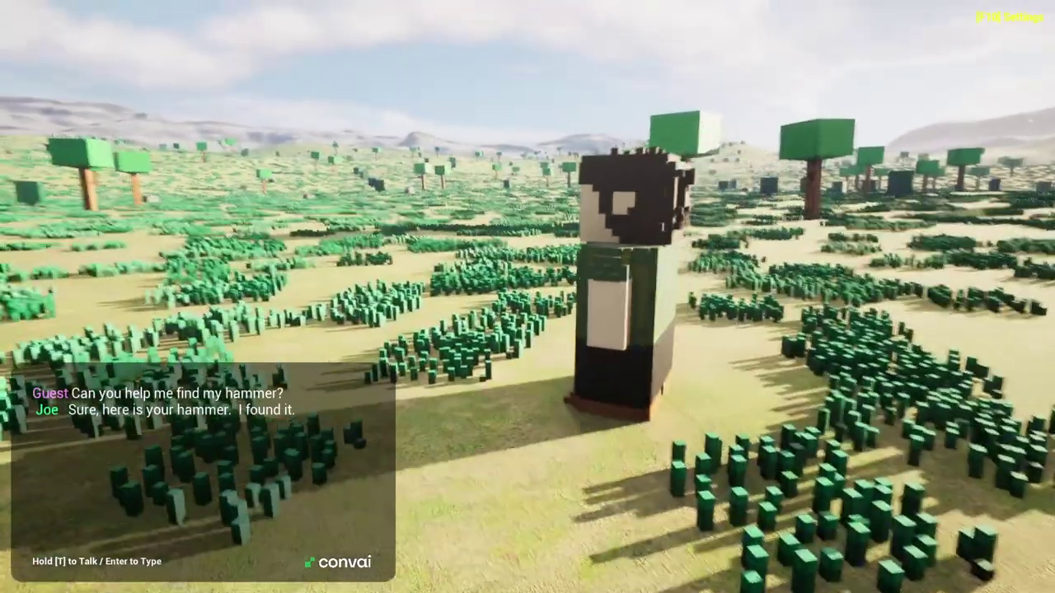
key("w")
key("s")
key("w")
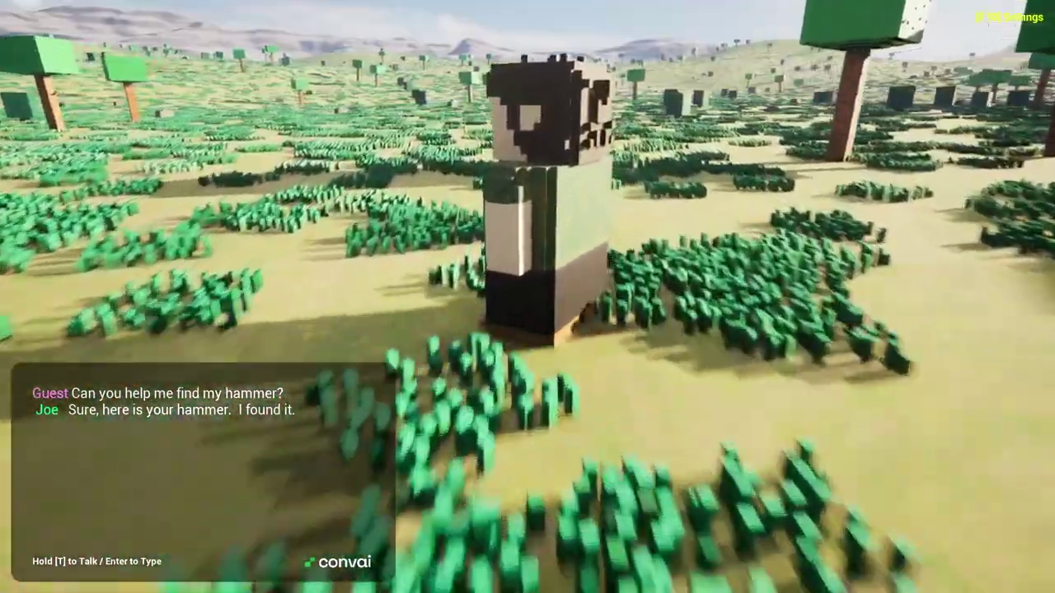
key("s")
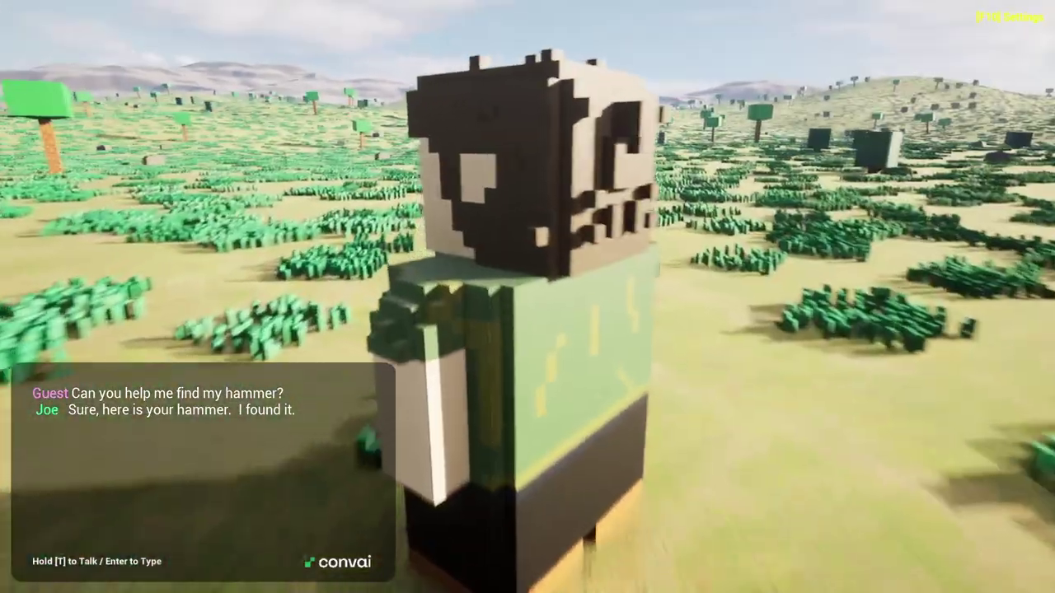
key("w")
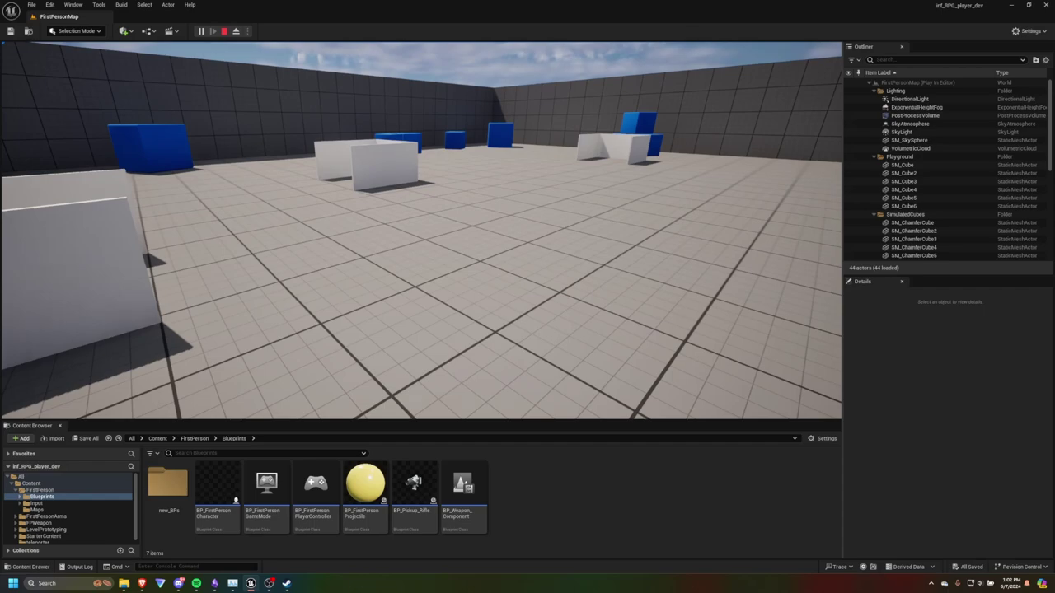
Walk the character across the arena to the row of blue cubes along the wall and move in among them.
key("w")
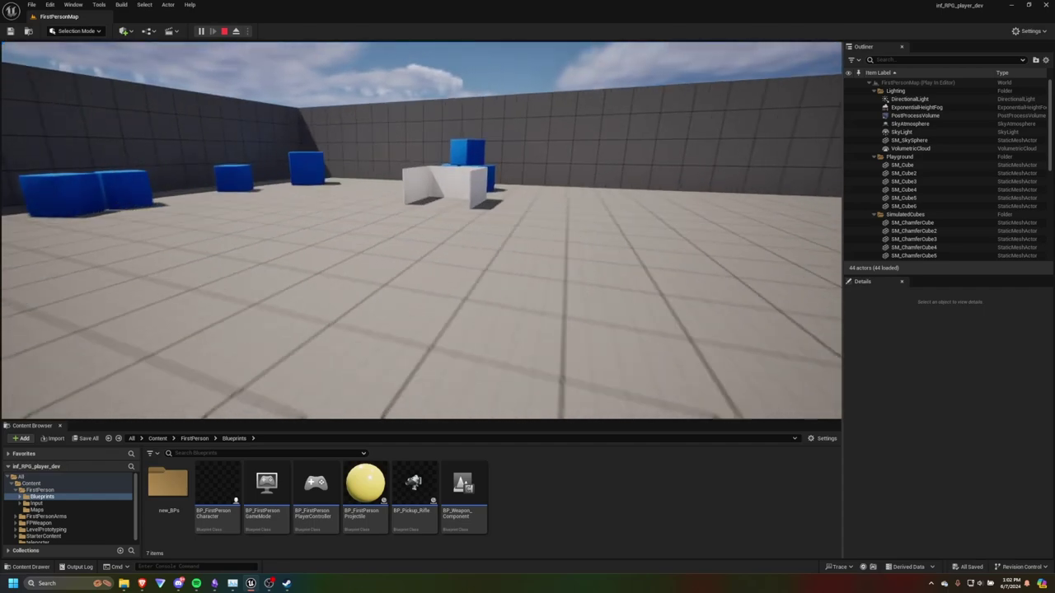
key("w")
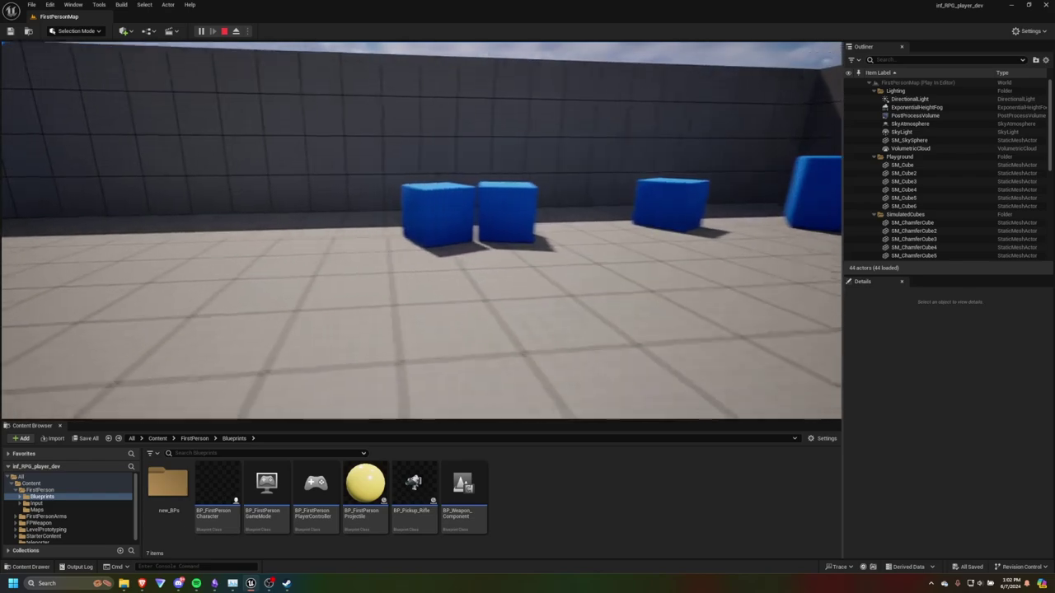
key("w")
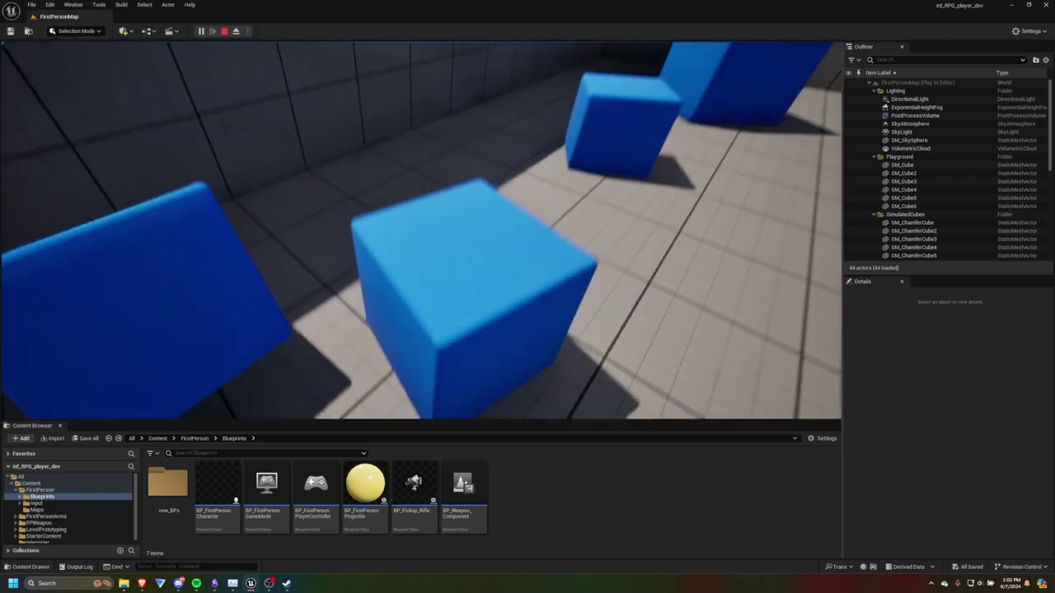
key("w")
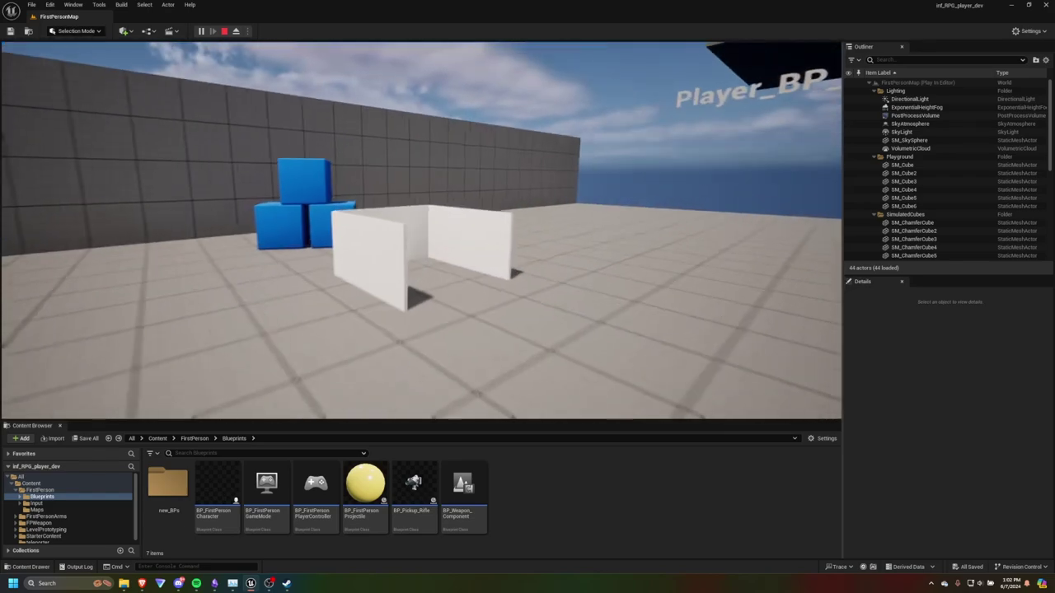
Walk the character past the white barriers, out of the arena and up the ramp to overlook the arena from its top.
key("w")
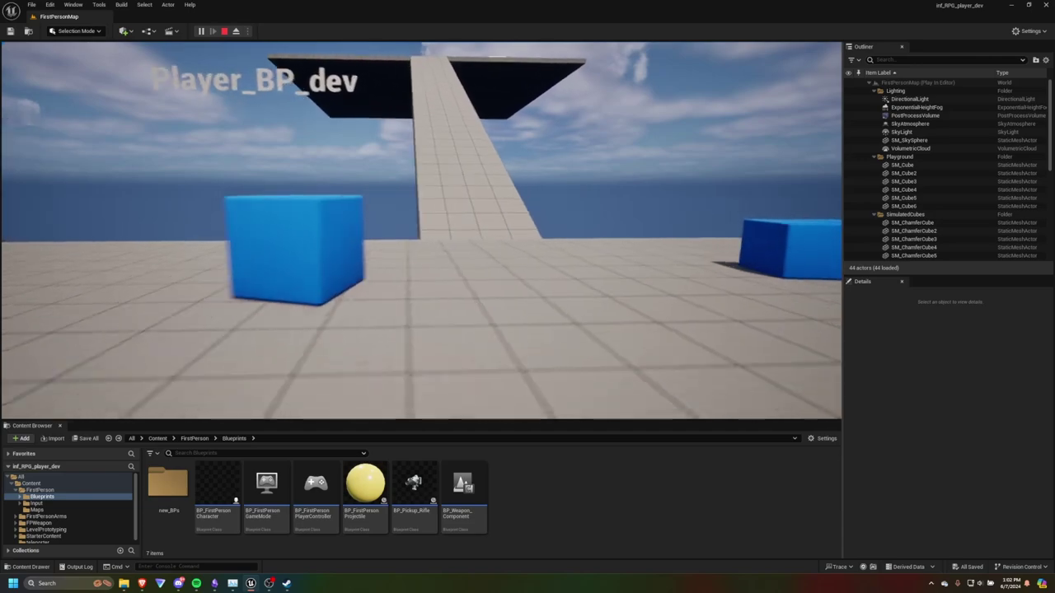
key("w")
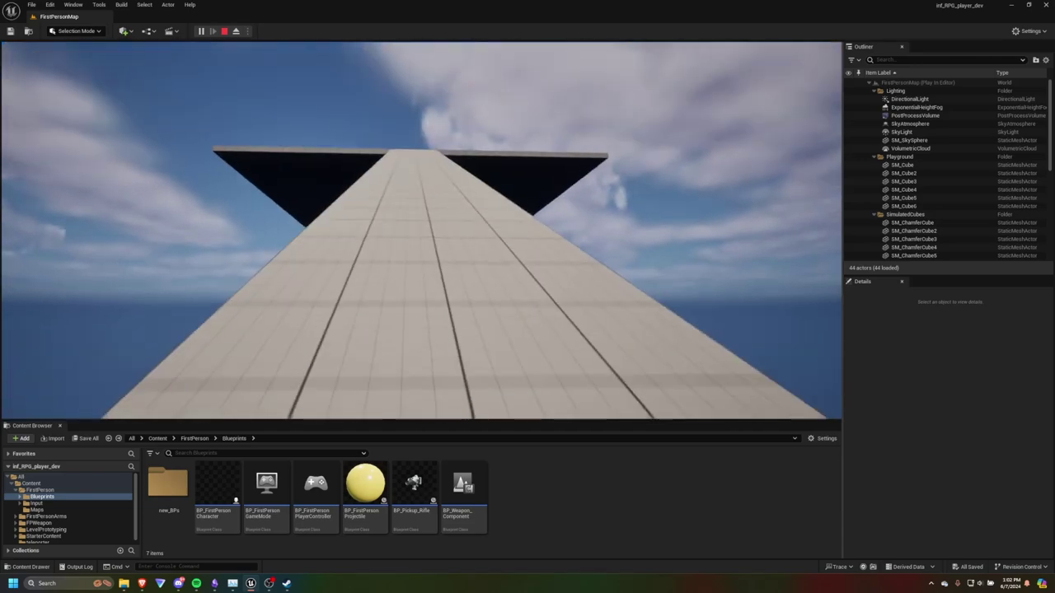
key("w")
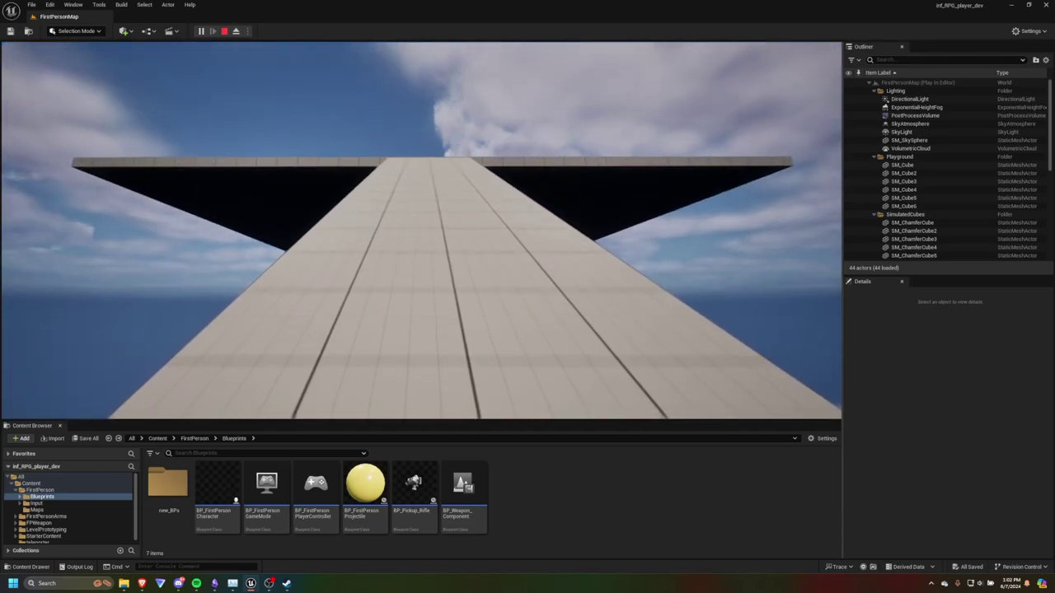
key("w")
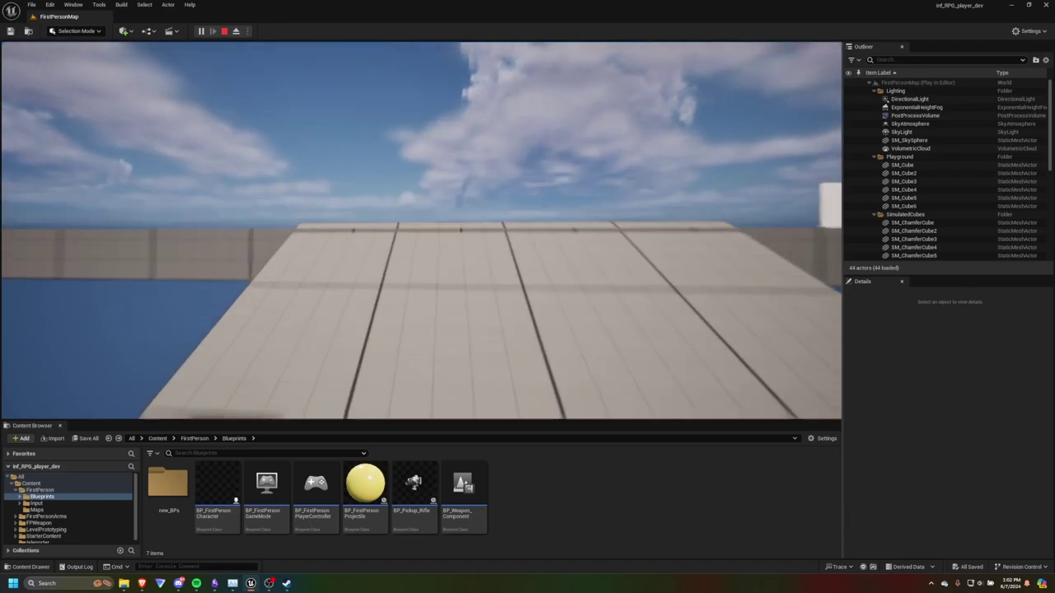
key("w")
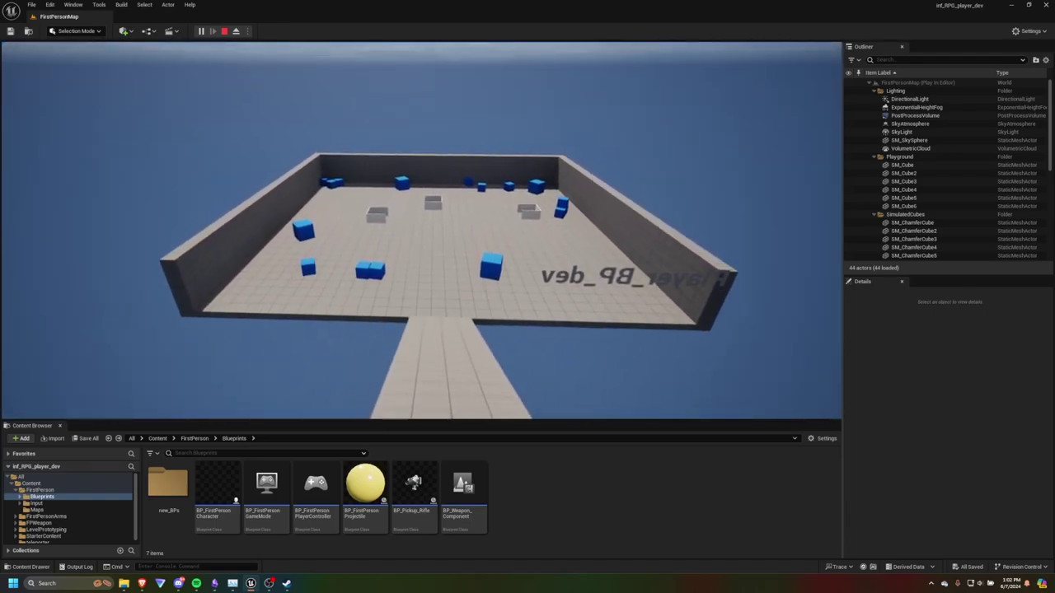
Walk the character down the ramp into the arena and over to the blue cubes beside the wall.
key("w")
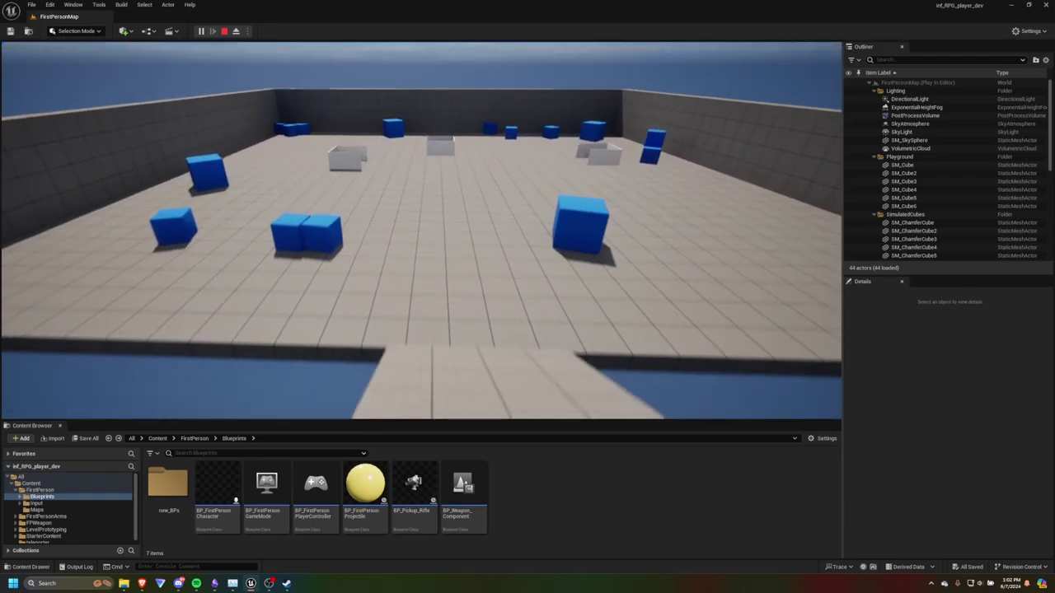
key("w")
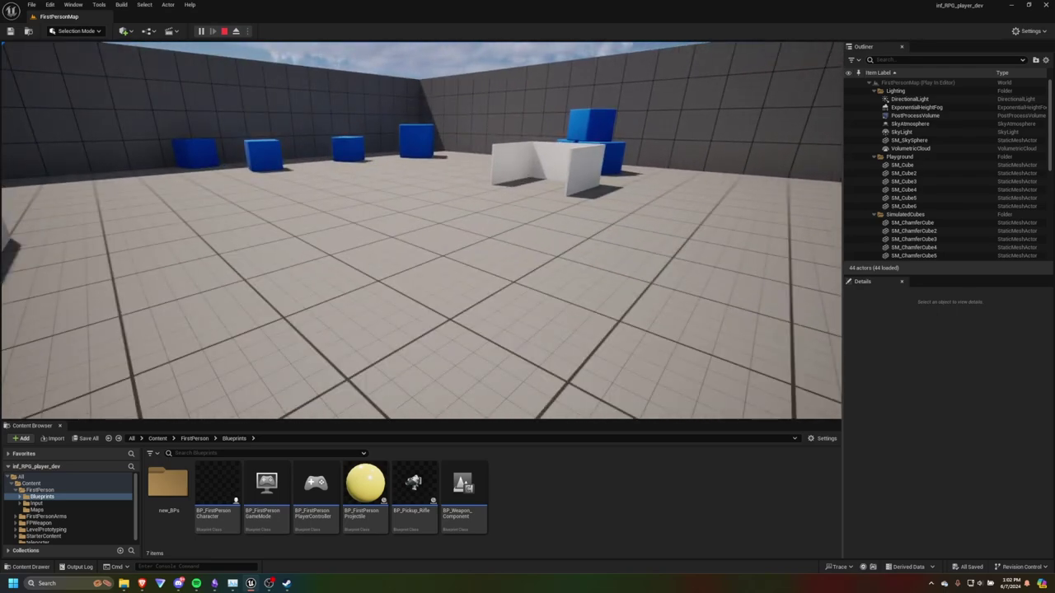
key("w")
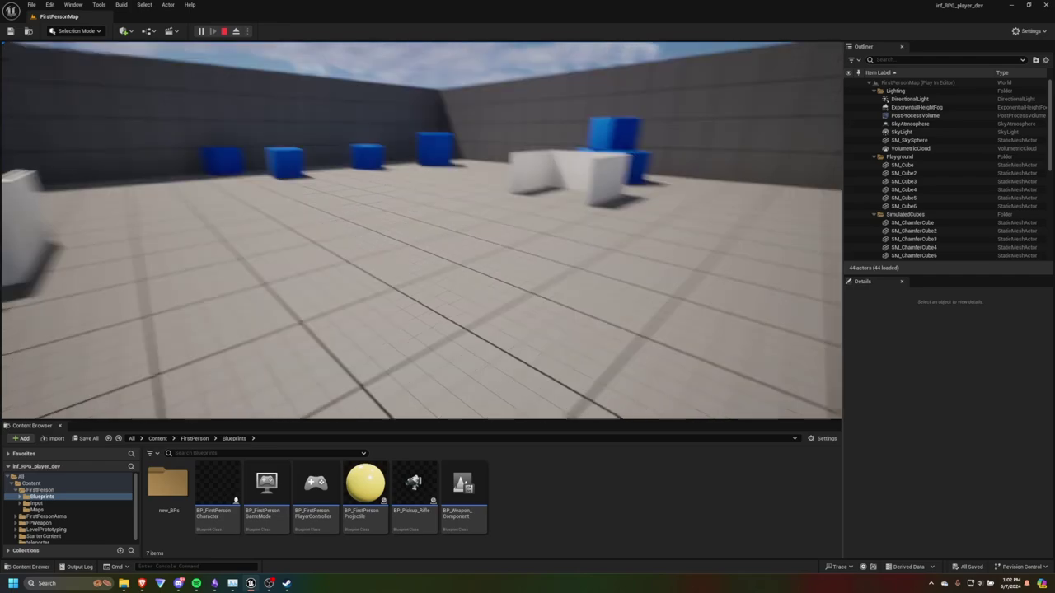
key("w")
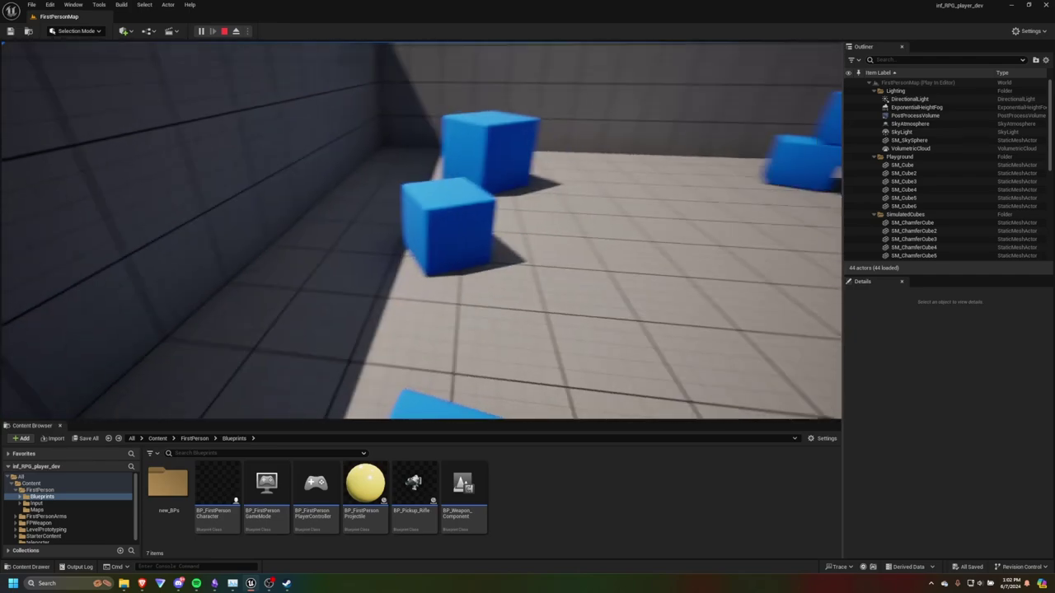
key("w")
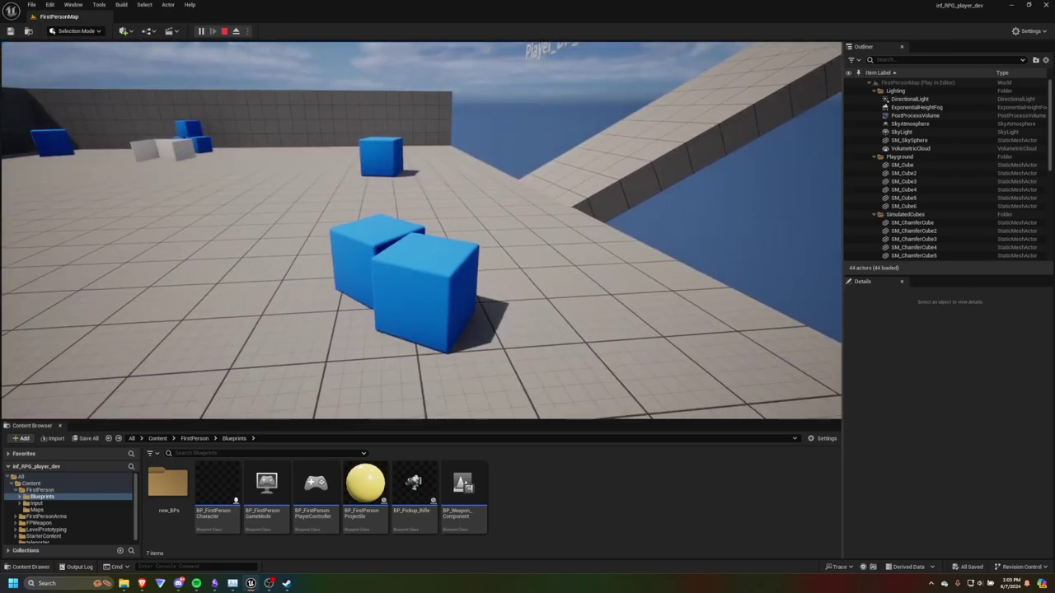
Walk the character from the two adjoining cubes near the ramp, past the white barriers, to the cubes at the far wall.
key("w")
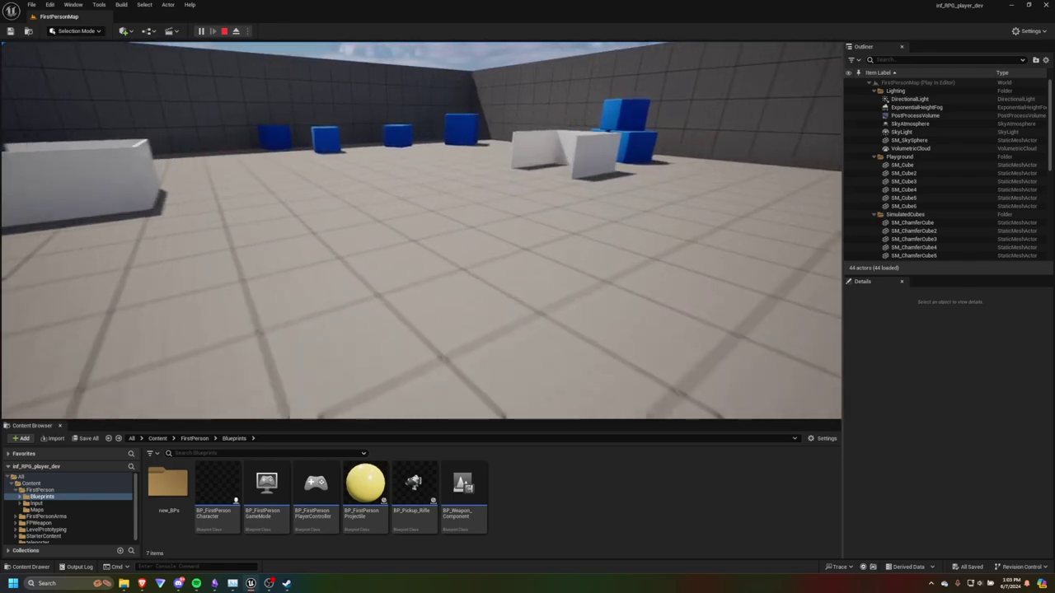
key("w")
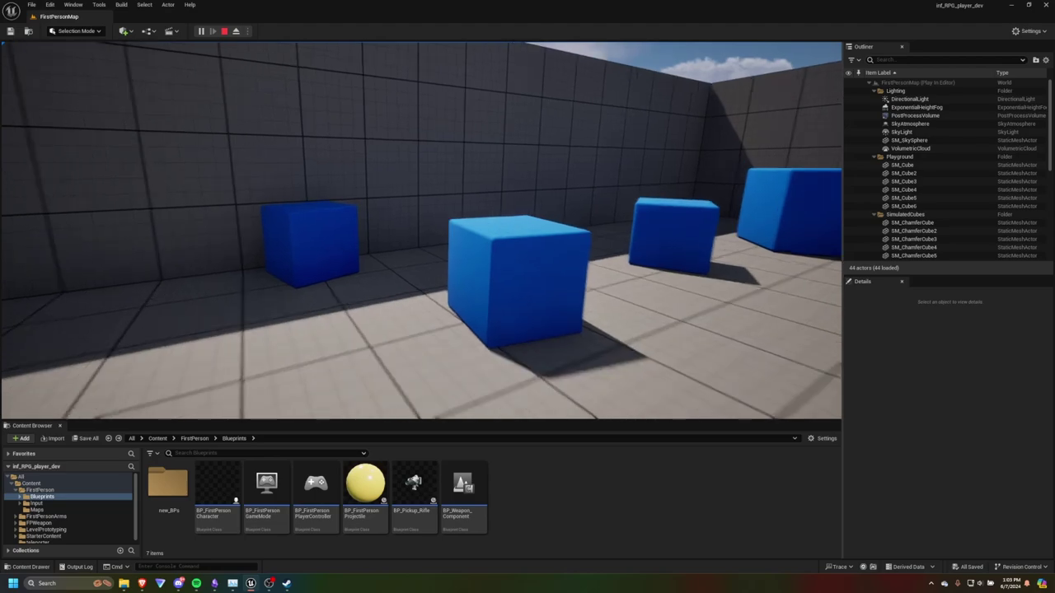
key("w")
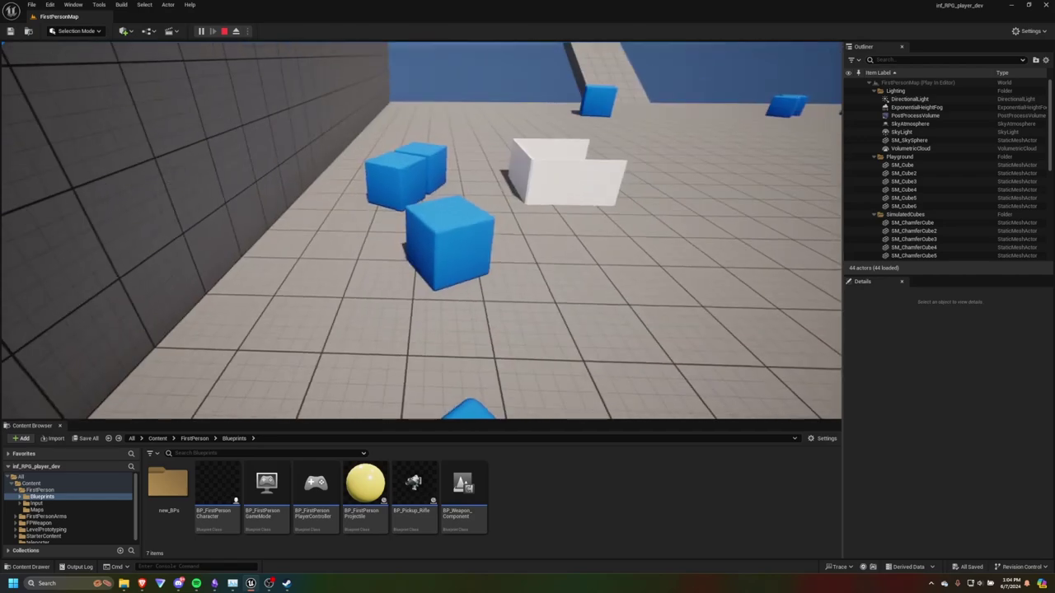
Walk the character from the far cubes across the open arena floor towards the ramp.
key("w")
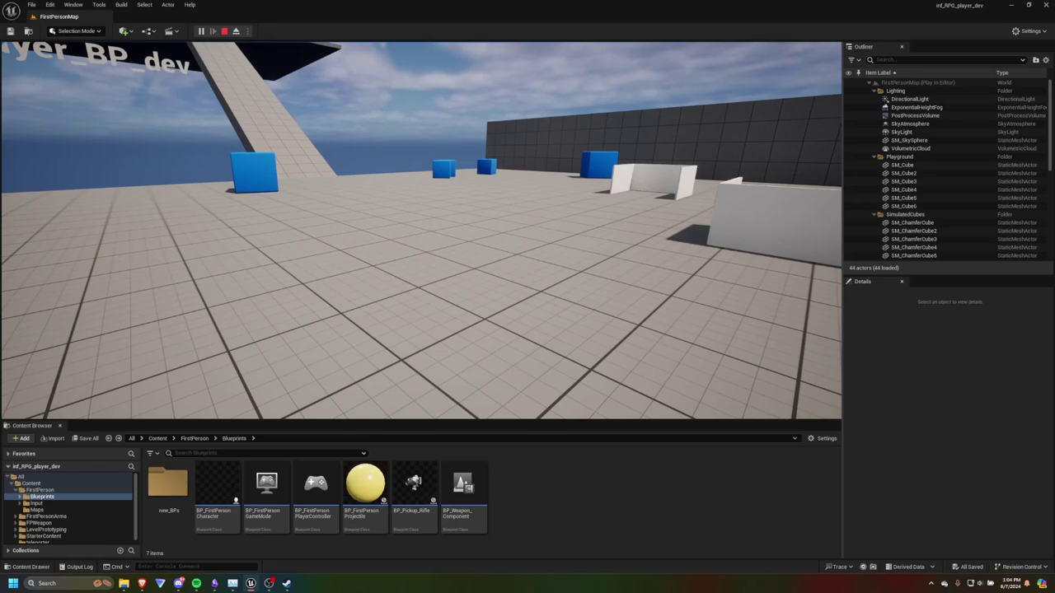
key("w")
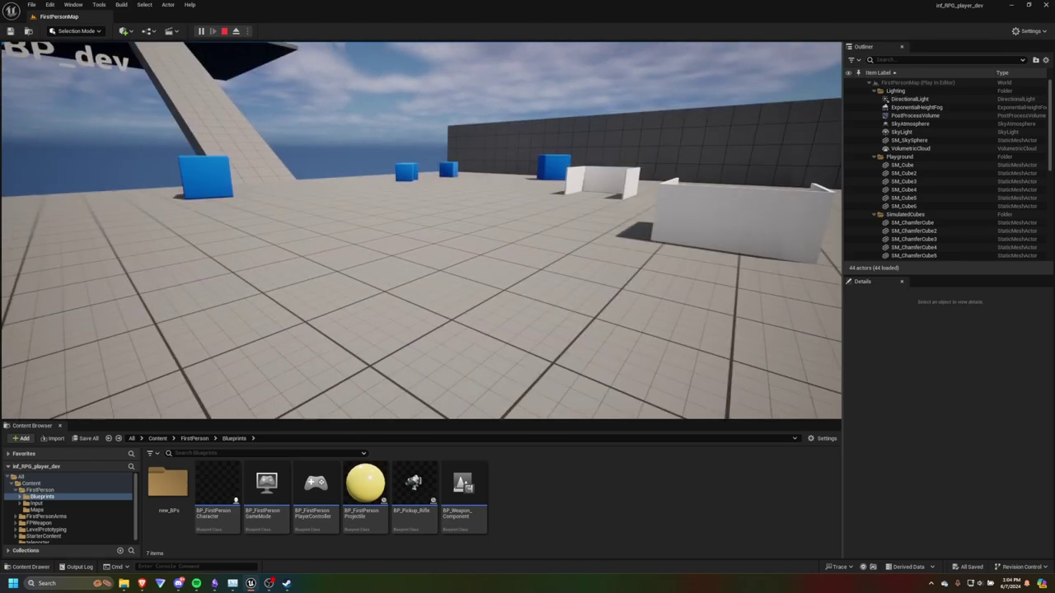
key("w")
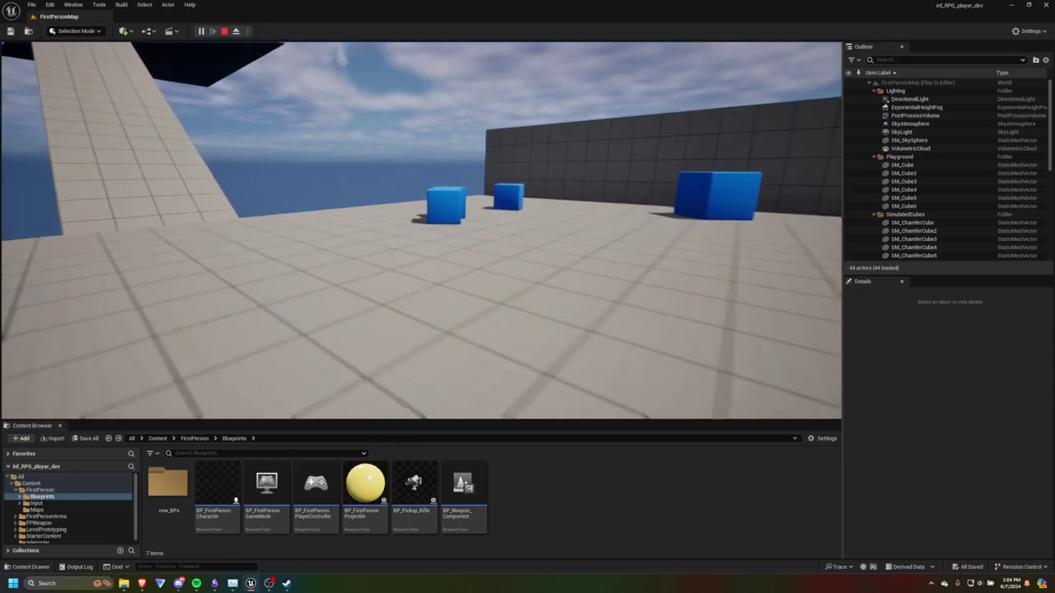
key("w")
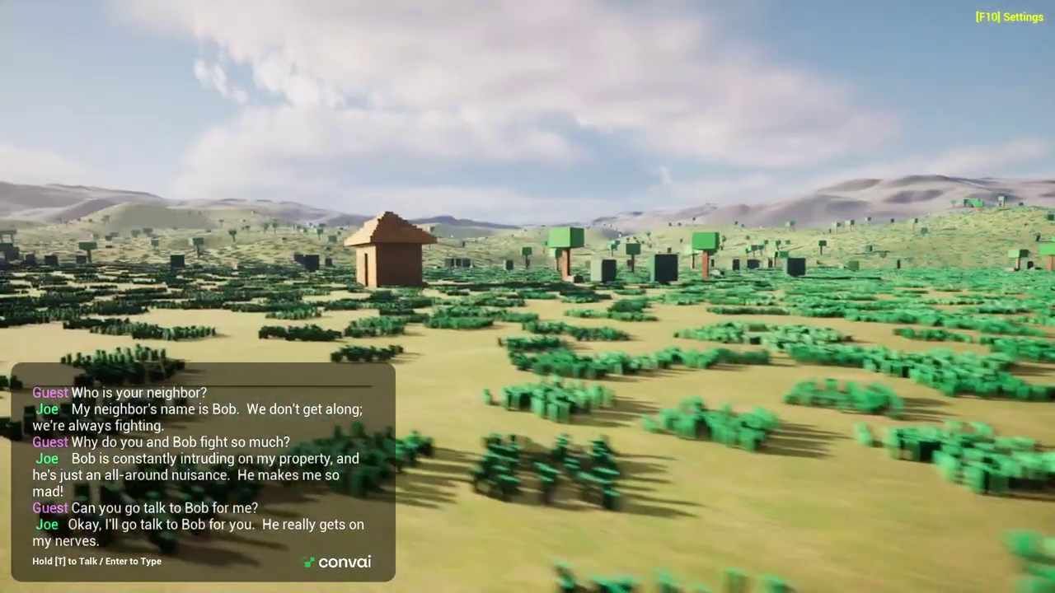
Walk the demo player across the grassland to the brick-chimney house where the two blocky characters stand.
key("w")
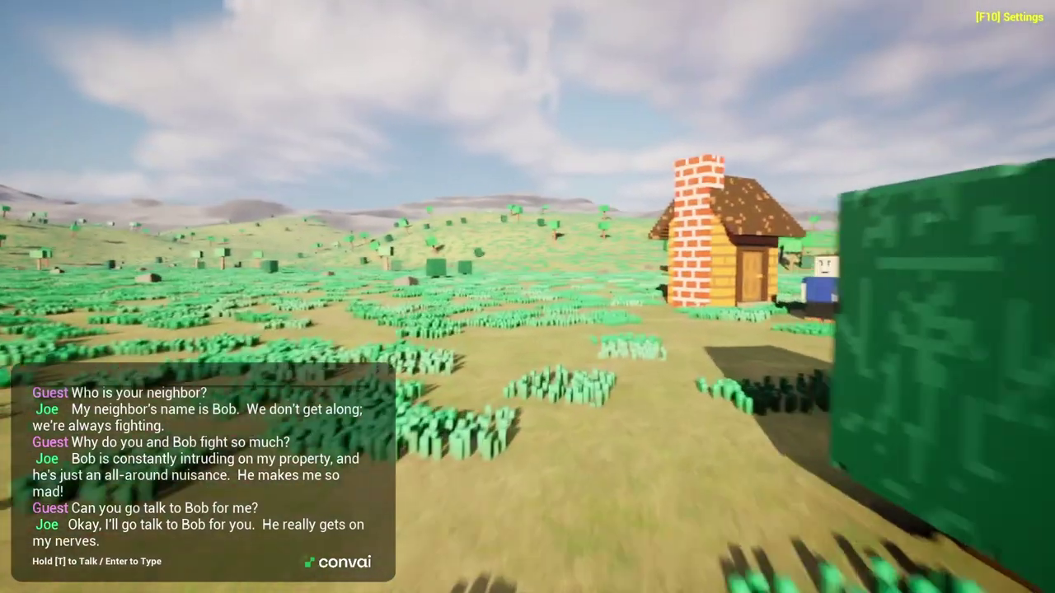
key("w")
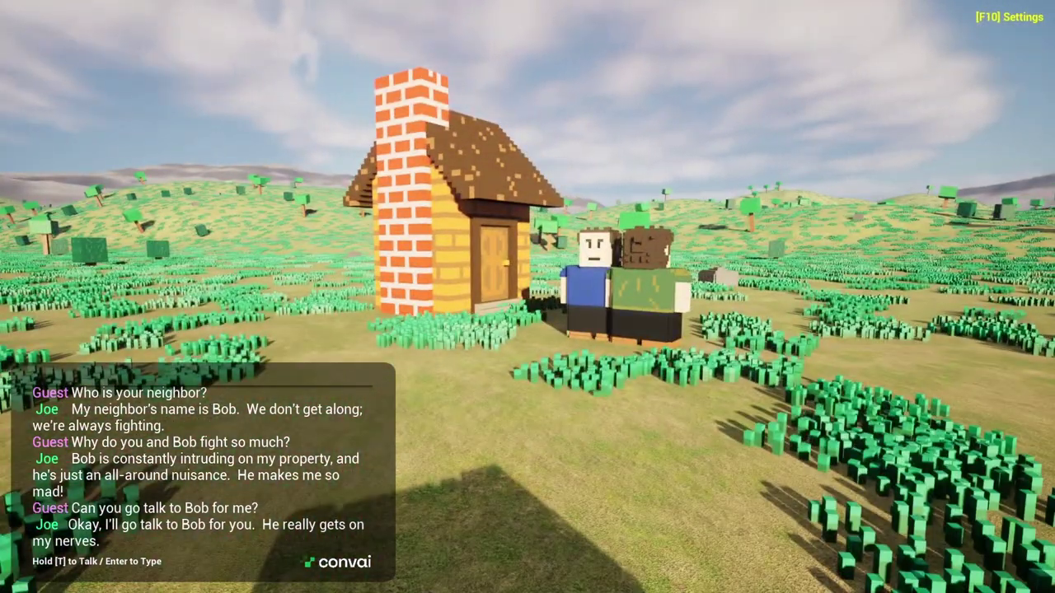
key("w")
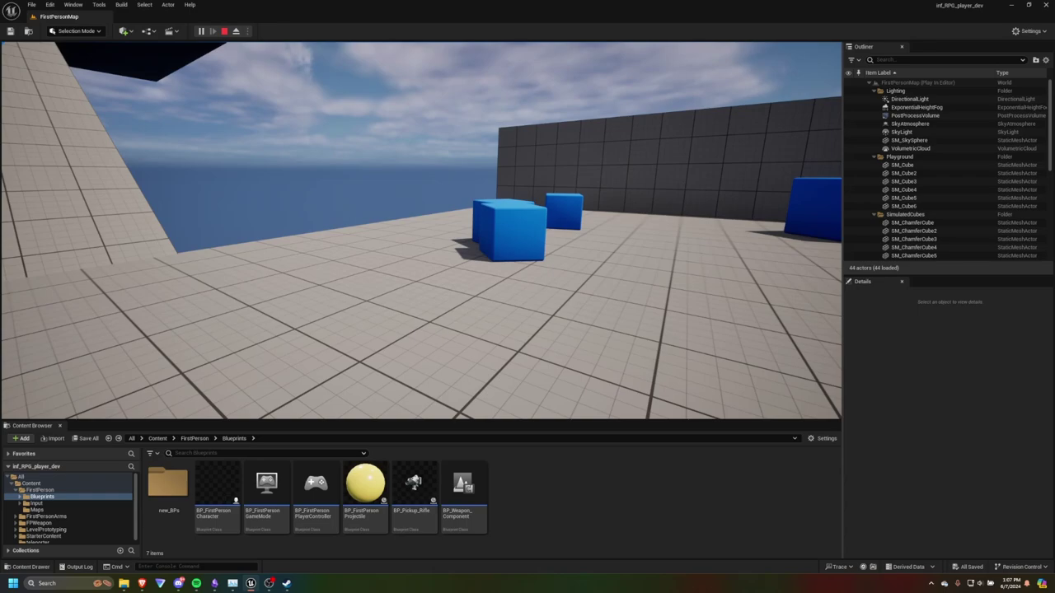
Walk the character across the arena floor towards the blue cubes near the ramp, jumping along the way.
key("w")
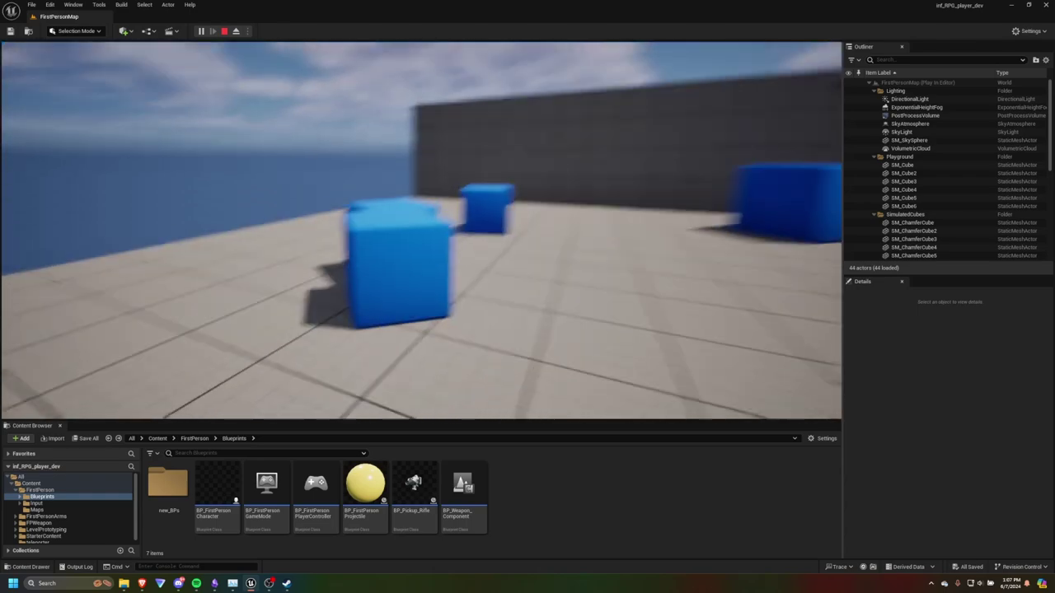
key("space")
key("w")
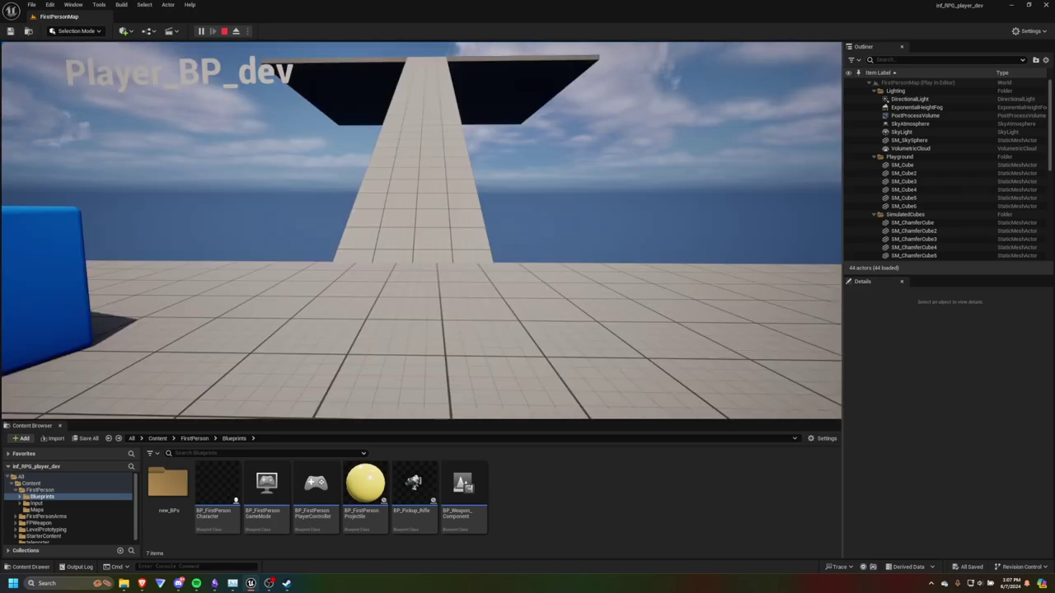
Walk the character up the ramp to the raised platform, turn around and head back down towards the arena.
key("w")
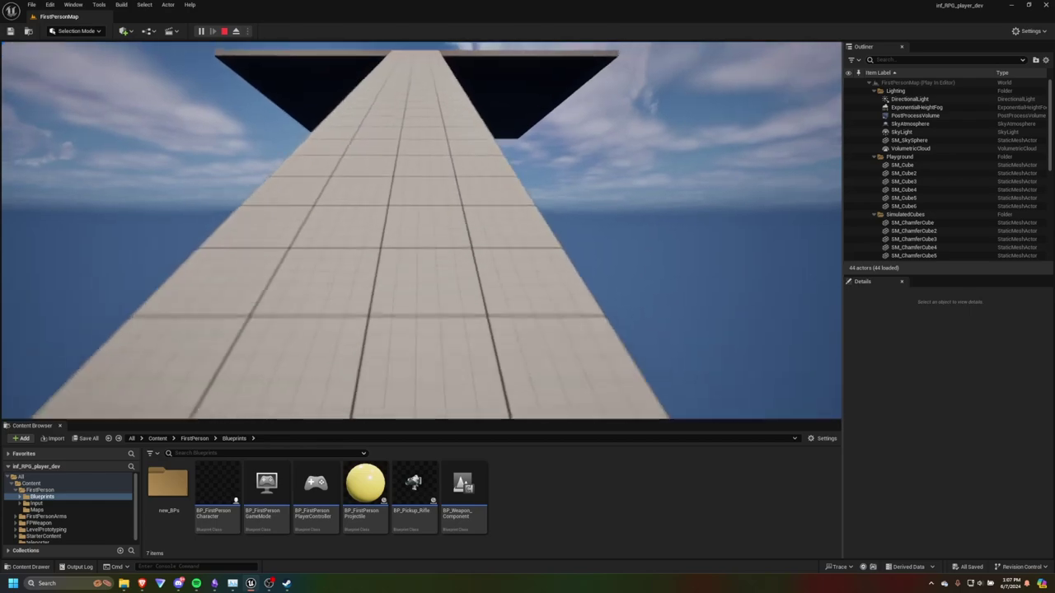
key("w")
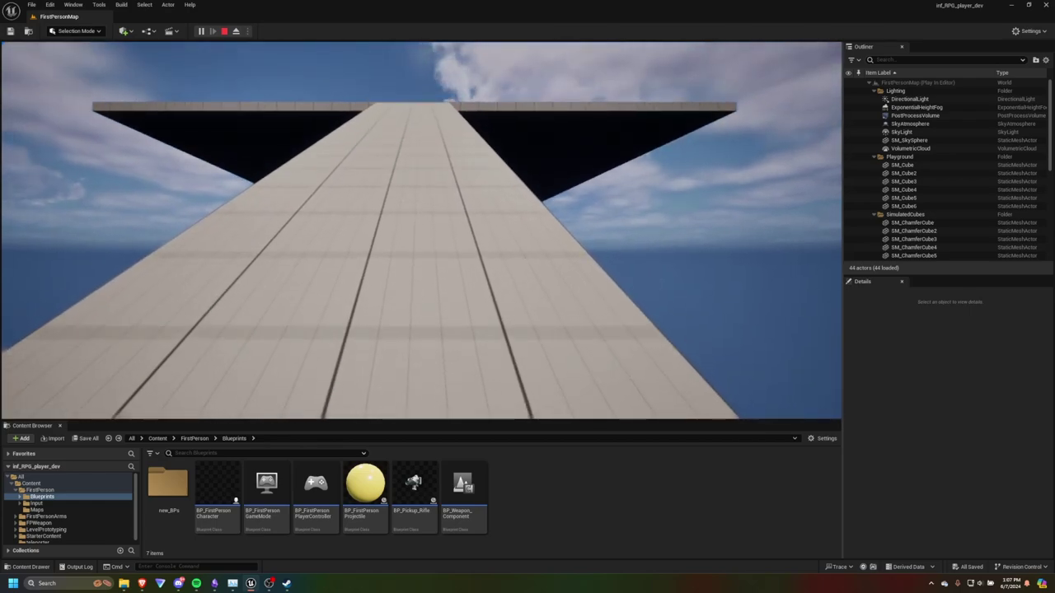
key("w")
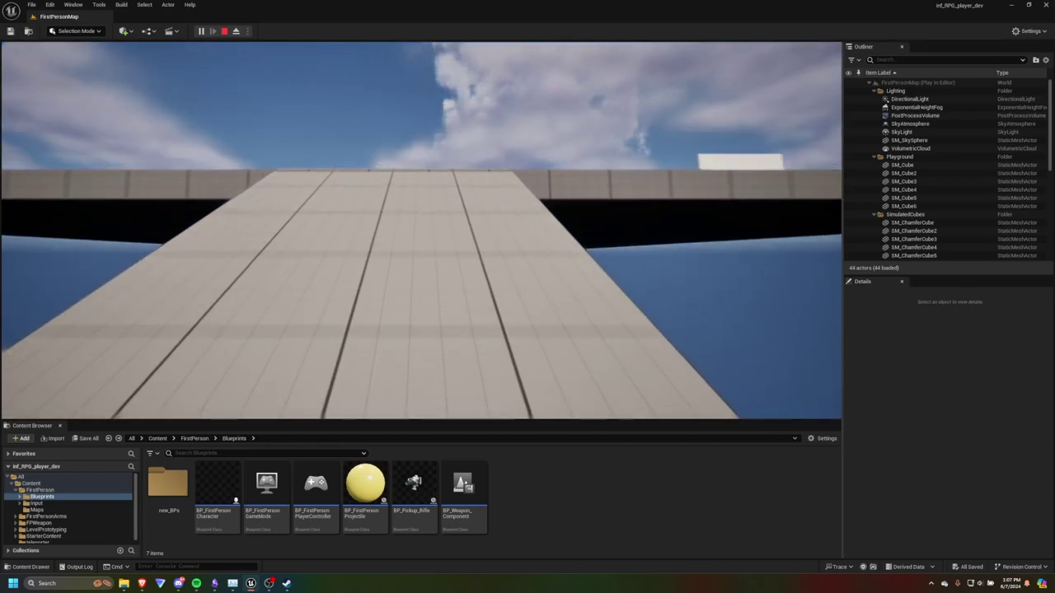
key("w")
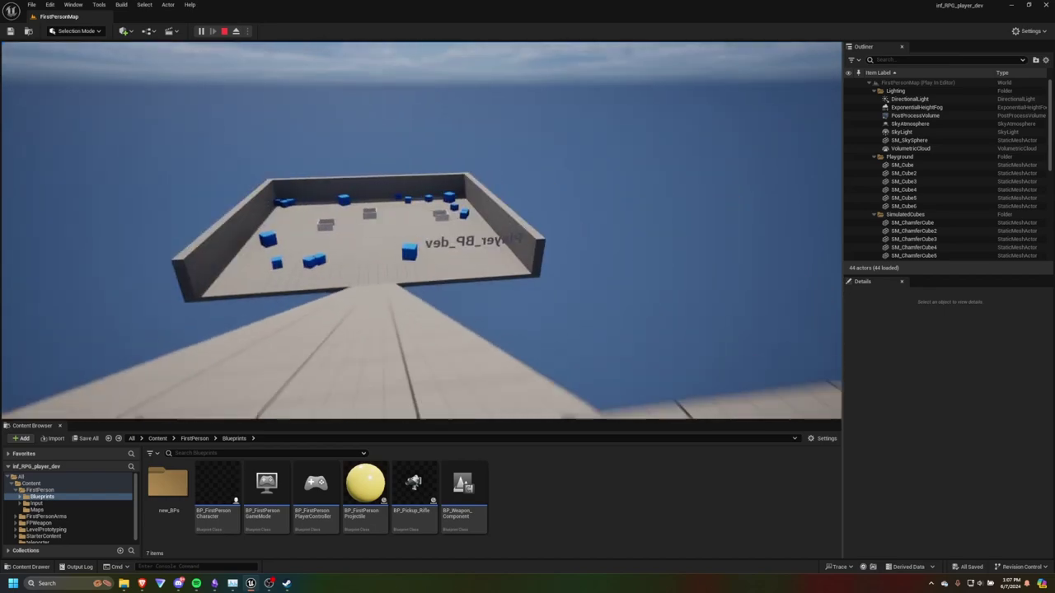
key("w")
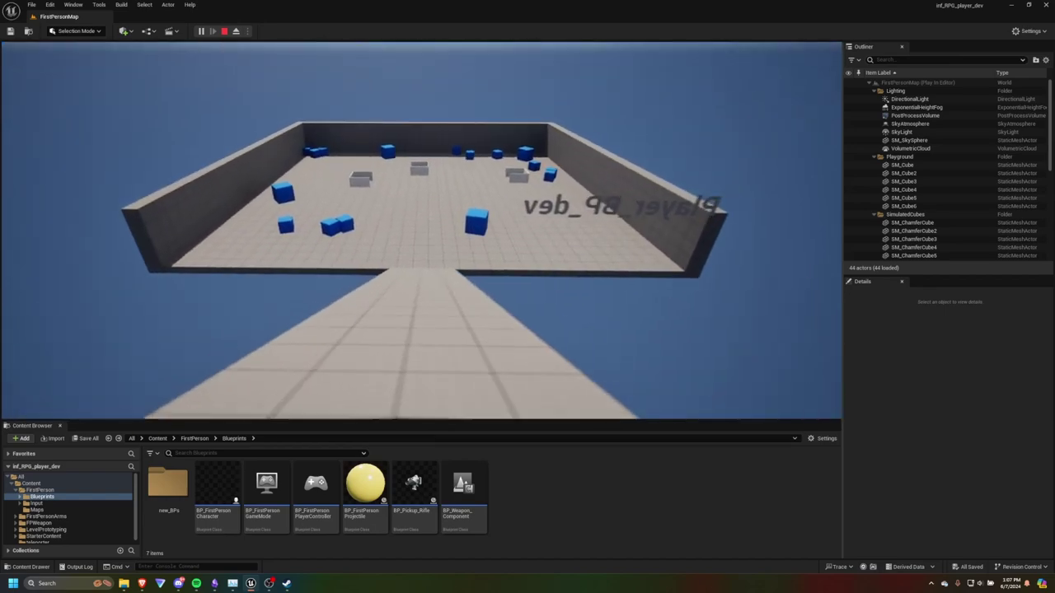